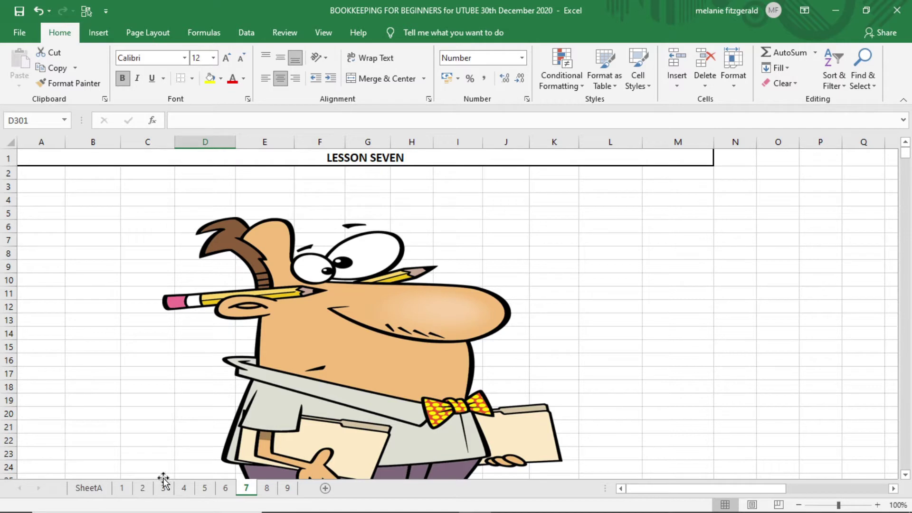
On sheet 6, review the supplier total, the April stock balances brought forward and the 1st April Inventory Account.
mouse_move(192, 505)
left_click(226, 489)
scroll(349, 273, "down", 19)
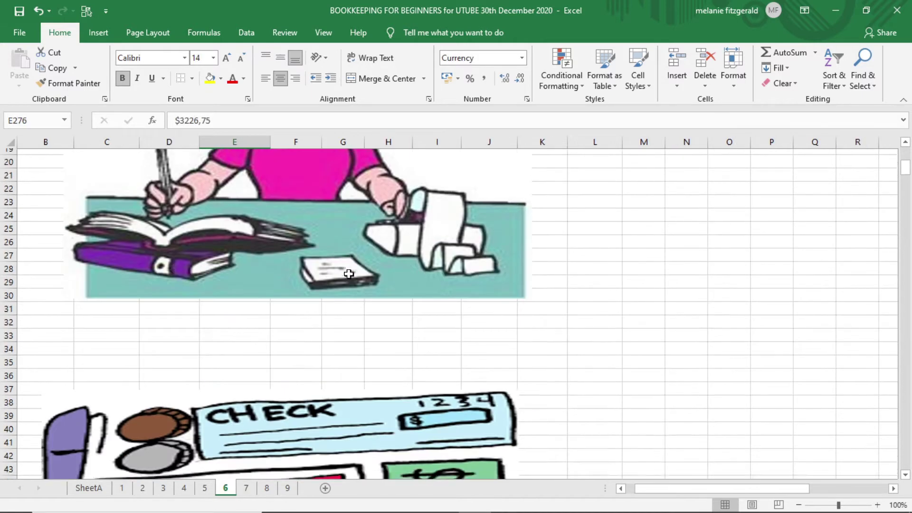
scroll(349, 275, "down", 11)
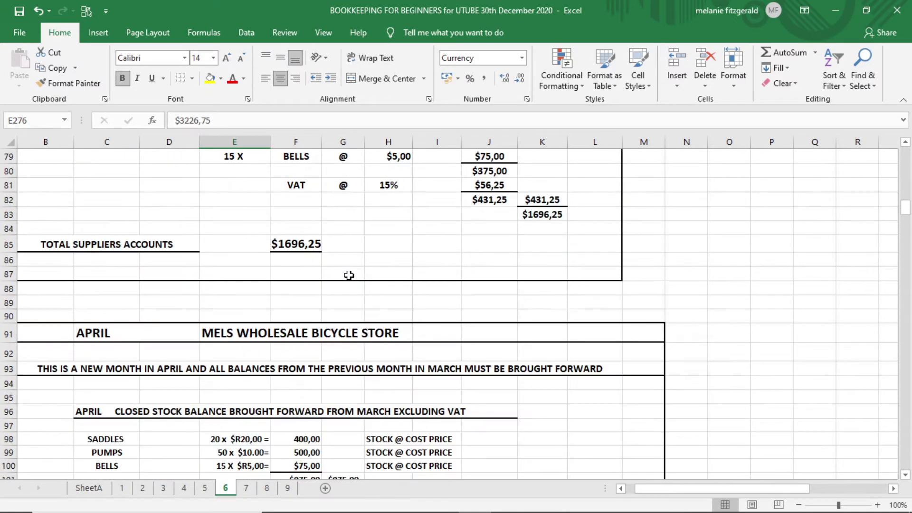
scroll(349, 276, "up", 3)
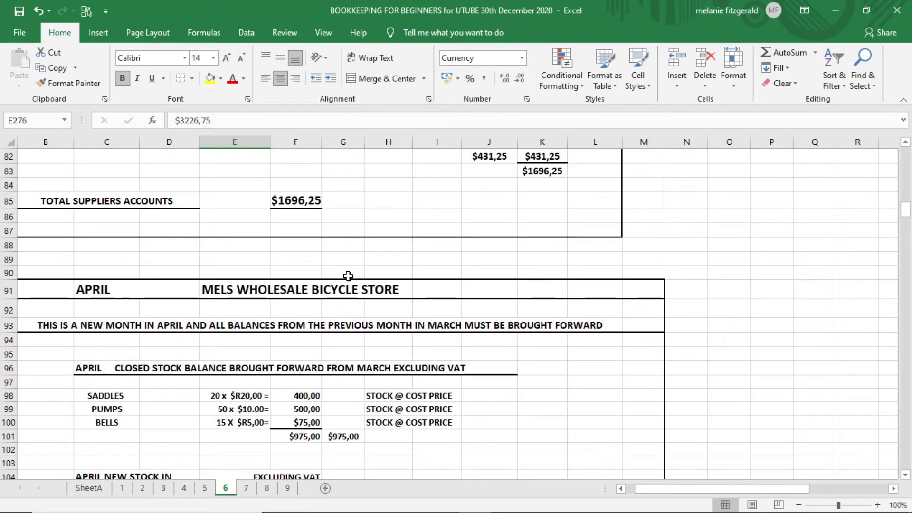
scroll(348, 276, "down", 12)
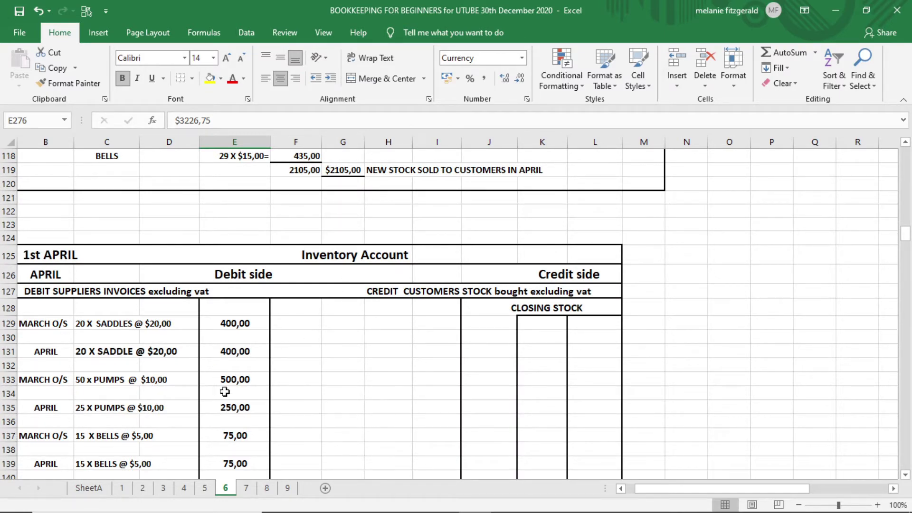
scroll(304, 368, "down", 10)
scroll(306, 368, "up", 2)
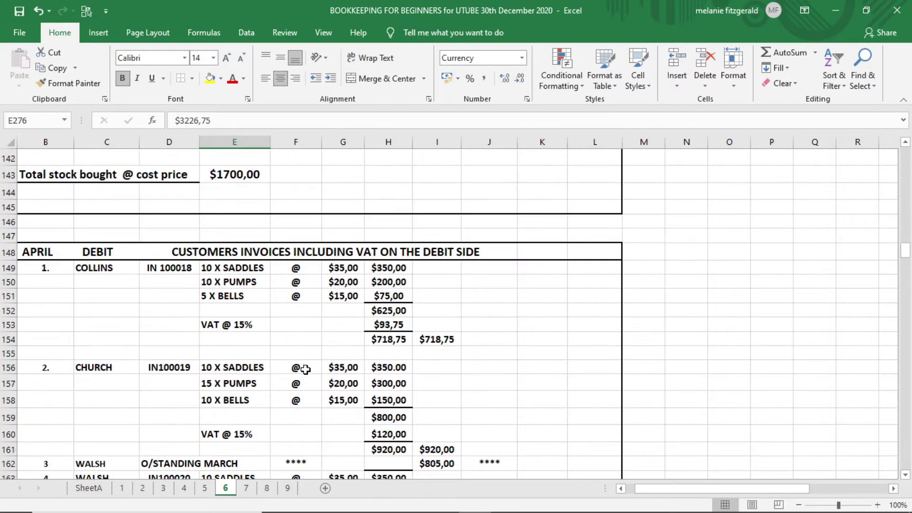
Review sheet 6's April customer invoices and its purchases, inventory and sales control accounts, returning to the start of the sheet.
scroll(305, 369, "down", 11)
scroll(305, 369, "down", 3)
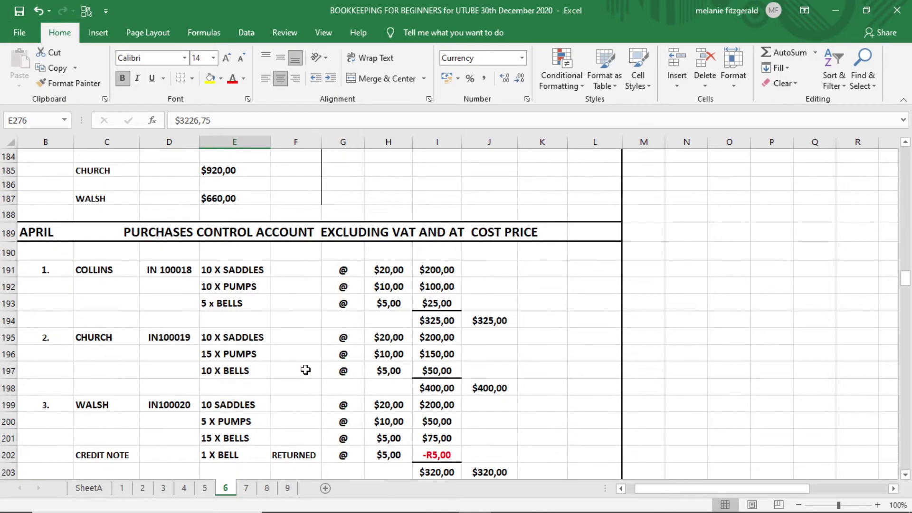
scroll(305, 370, "down", 11)
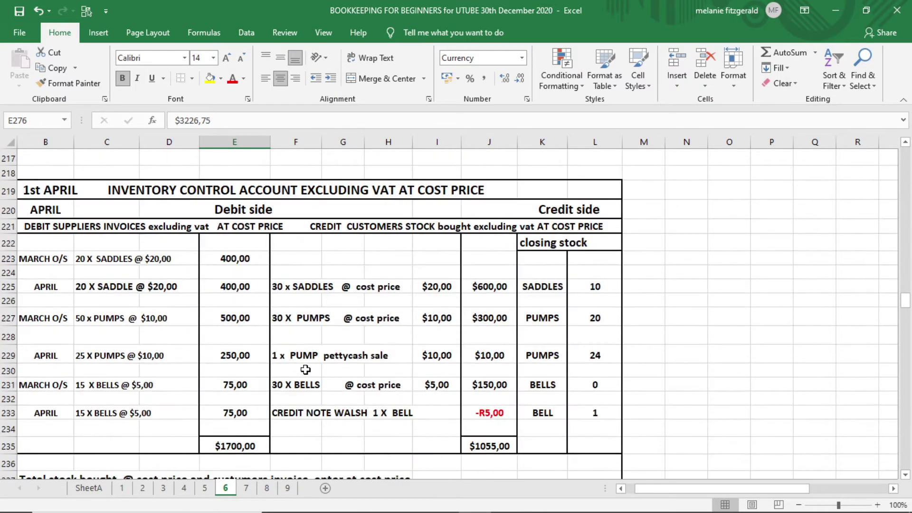
scroll(318, 351, "down", 7)
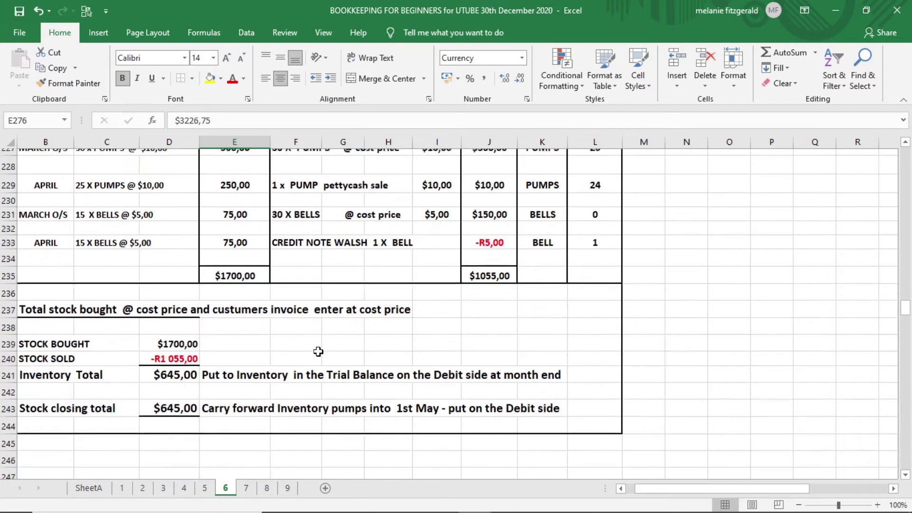
scroll(318, 352, "down", 3)
scroll(317, 354, "down", 15)
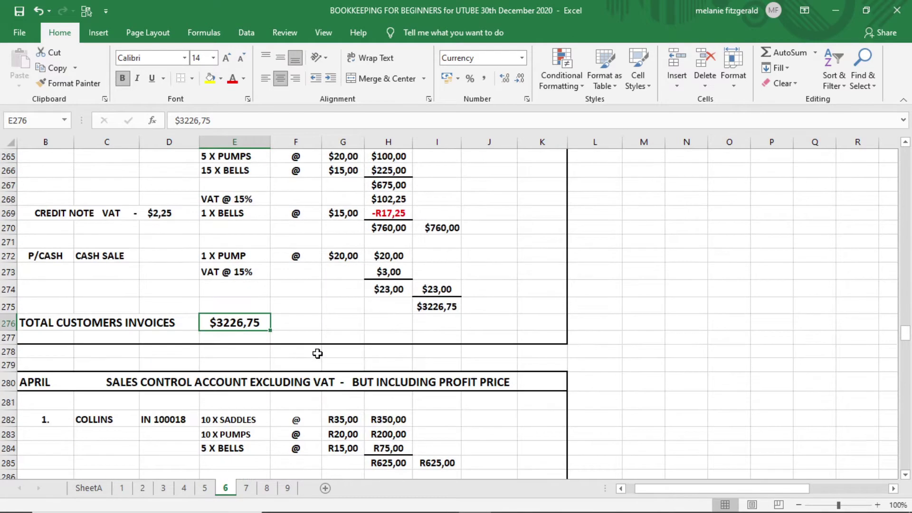
scroll(317, 353, "up", 20)
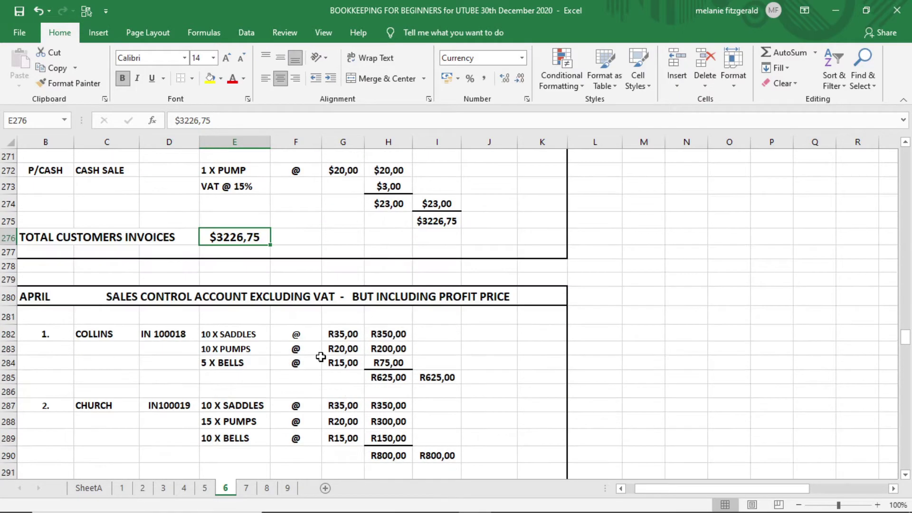
scroll(319, 359, "up", 20)
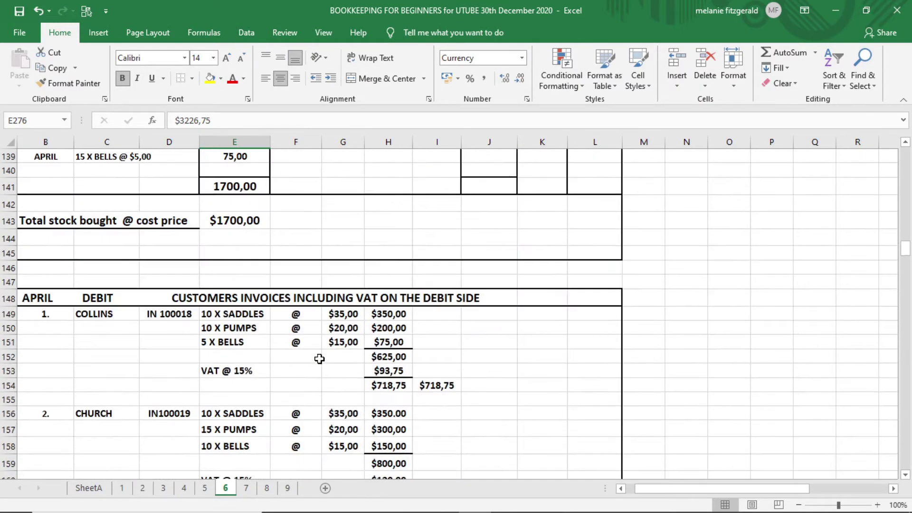
scroll(325, 355, "up", 12)
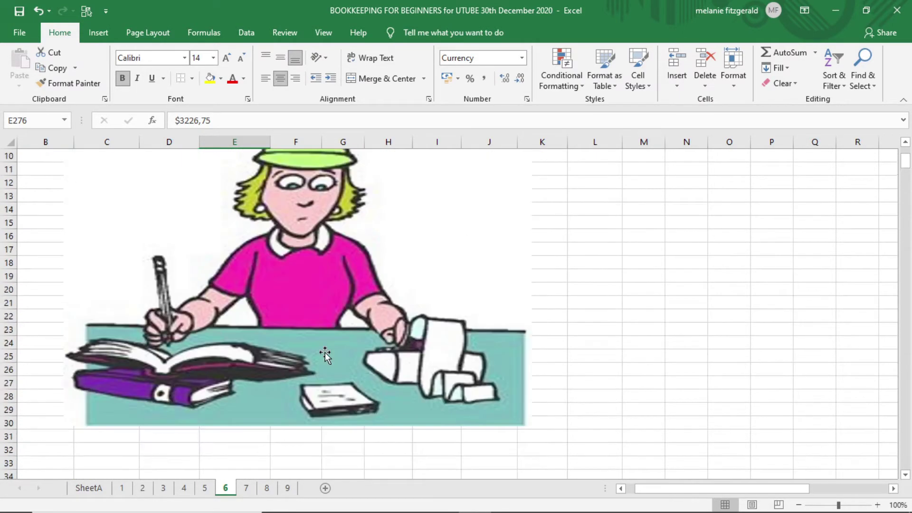
Open sheet 7 for Lesson Seven and examine the April suppliers invoices on the credit side for Factory A and Factory B.
left_click(247, 488)
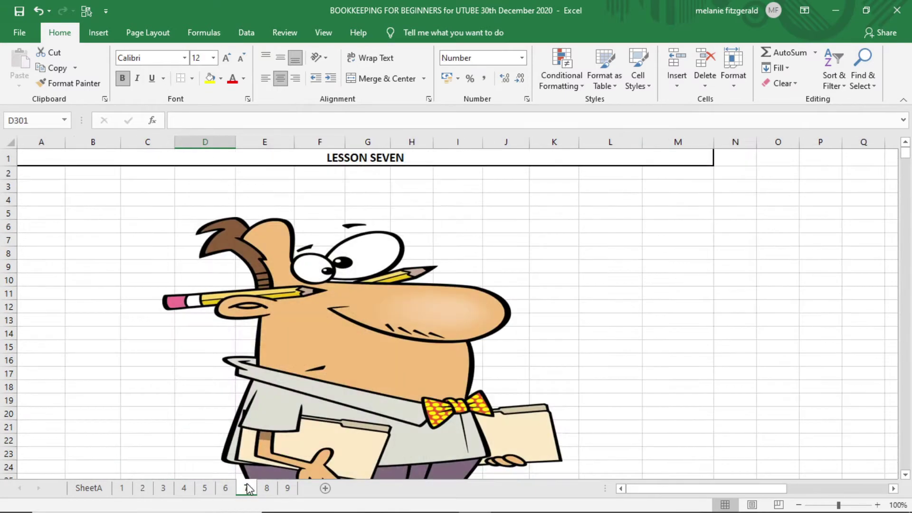
scroll(306, 388, "down", 12)
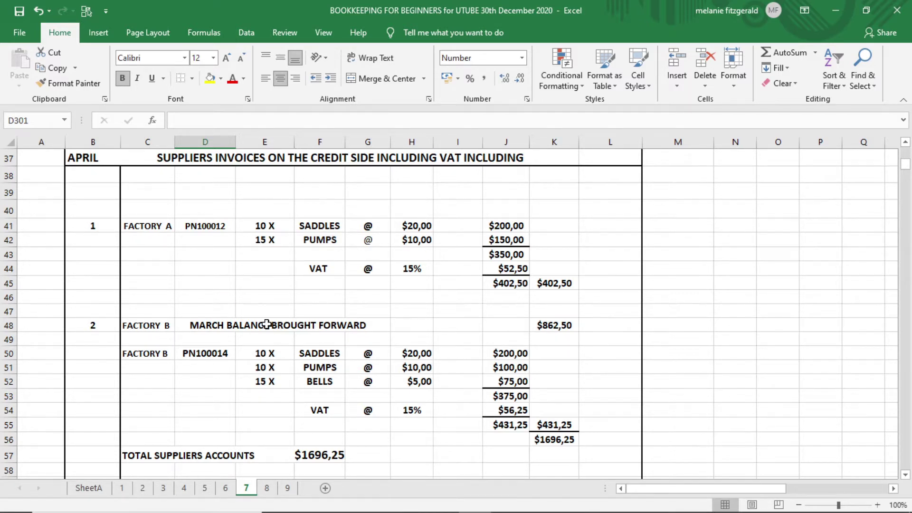
scroll(266, 325, "down", 1)
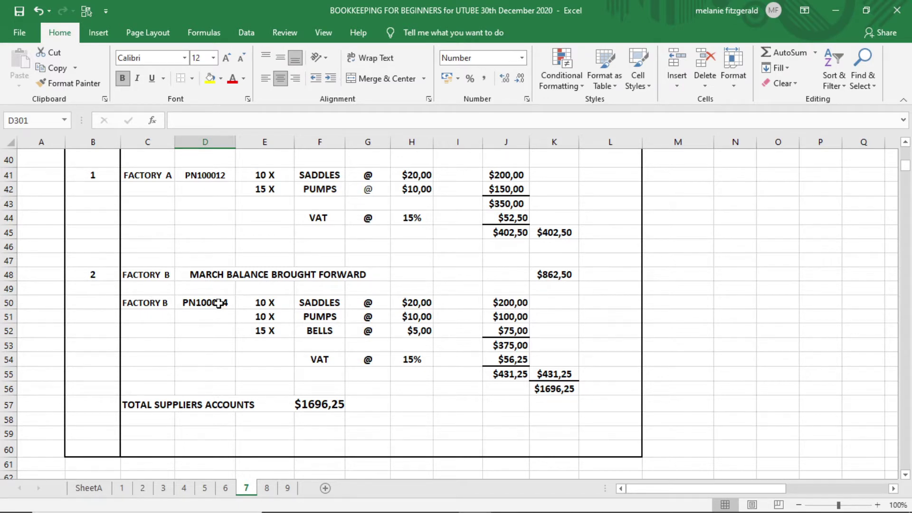
scroll(219, 304, "up", 1)
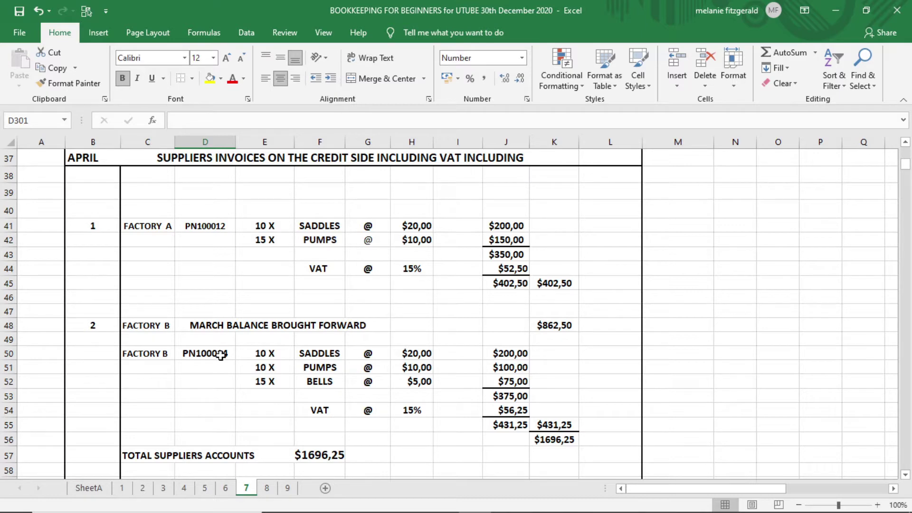
scroll(221, 353, "down", 2)
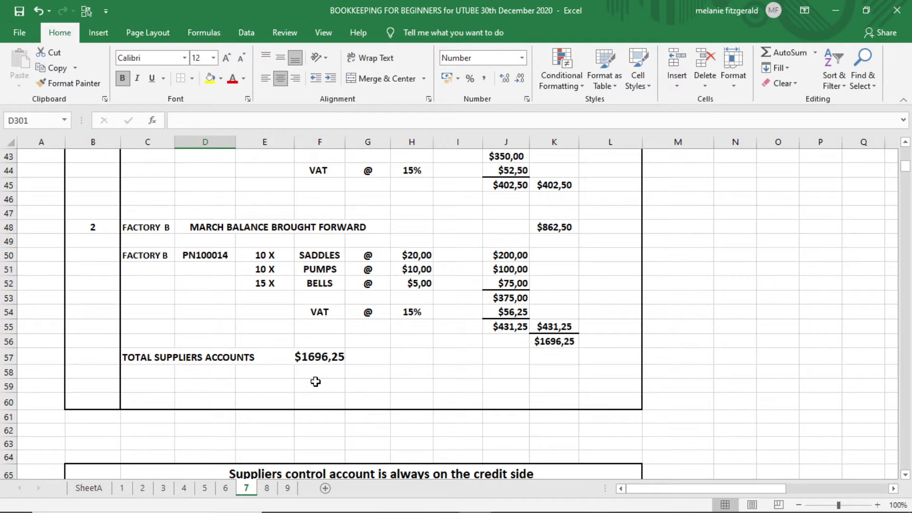
Examine the suppliers control T account below the invoices, comparing its credit entries for warehouses A and B.
scroll(315, 382, "down", 5)
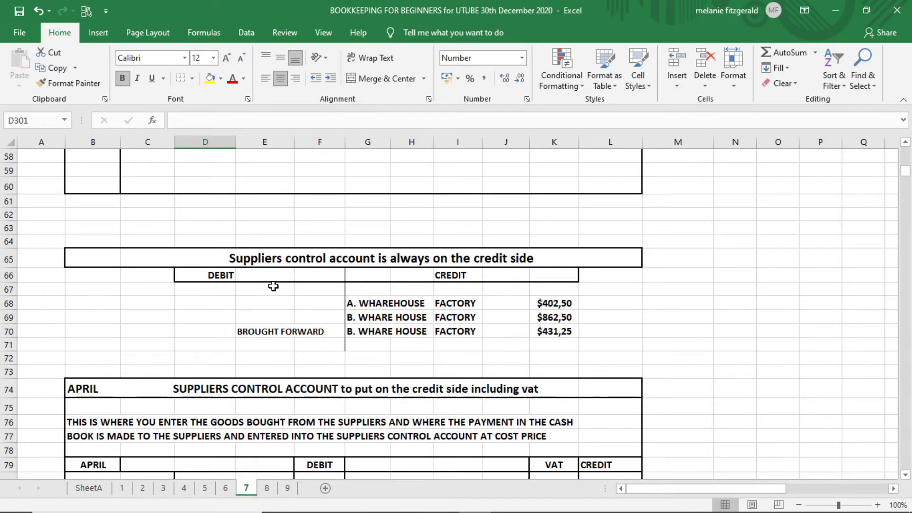
scroll(328, 307, "down", 1)
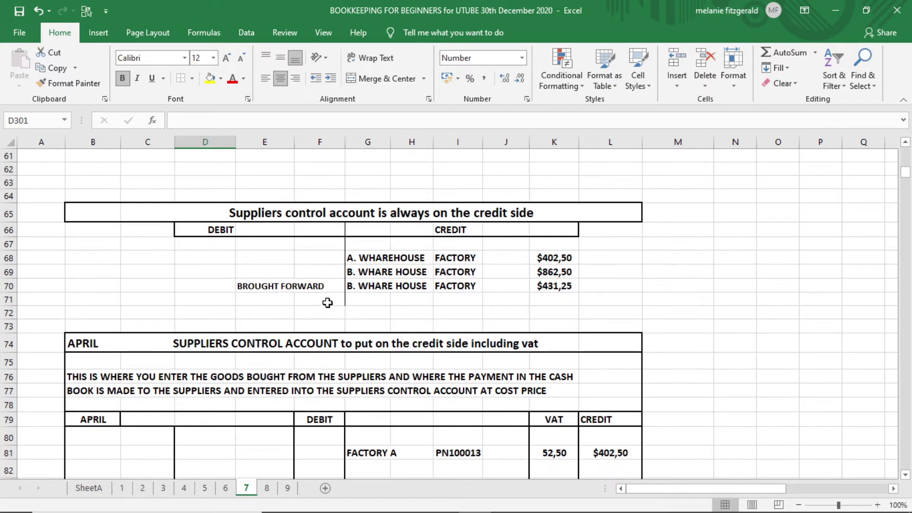
scroll(327, 302, "down", 4)
scroll(328, 303, "up", 3)
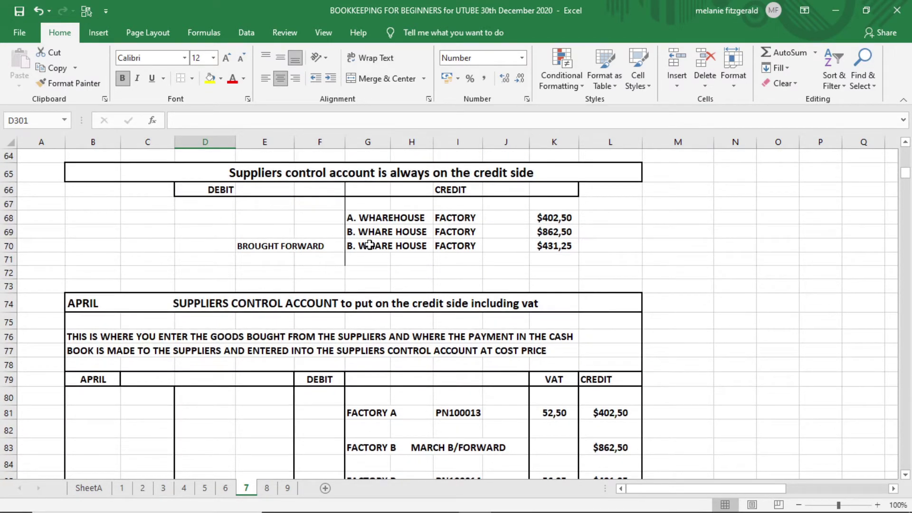
scroll(368, 249, "up", 1)
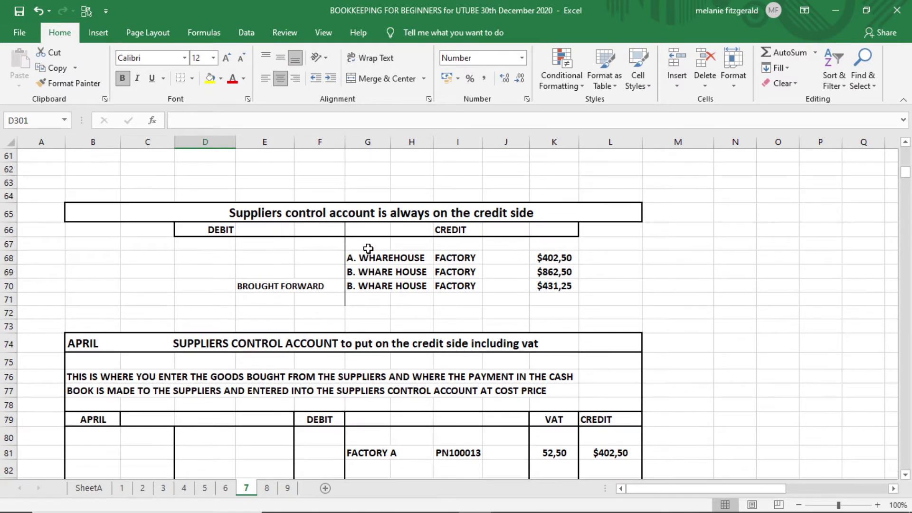
Examine the April Suppliers Control Account including VAT, covering its credit entries, VAT column, suppliers total and VAT total.
scroll(368, 248, "down", 3)
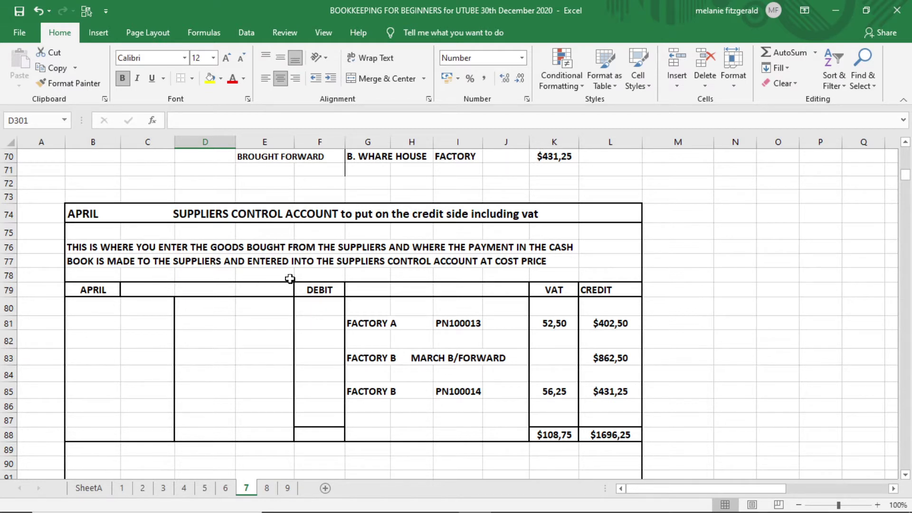
scroll(290, 278, "down", 1)
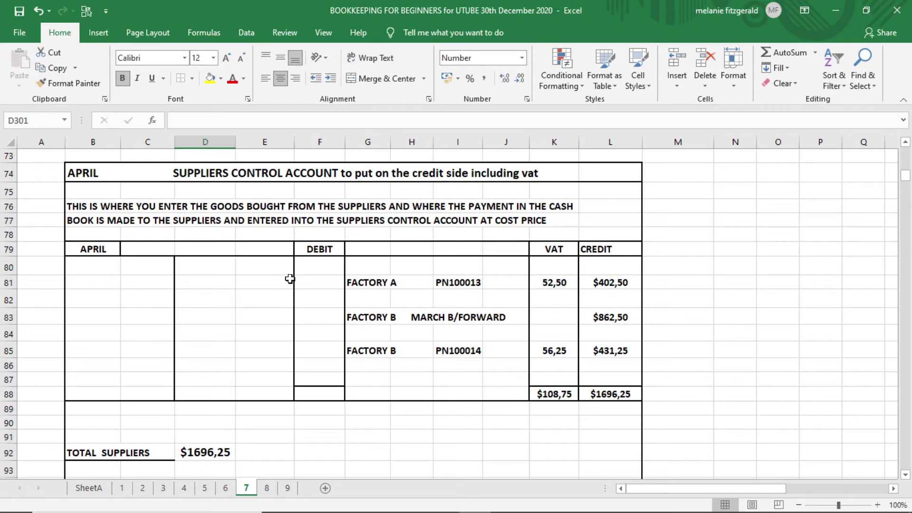
scroll(294, 315, "up", 1)
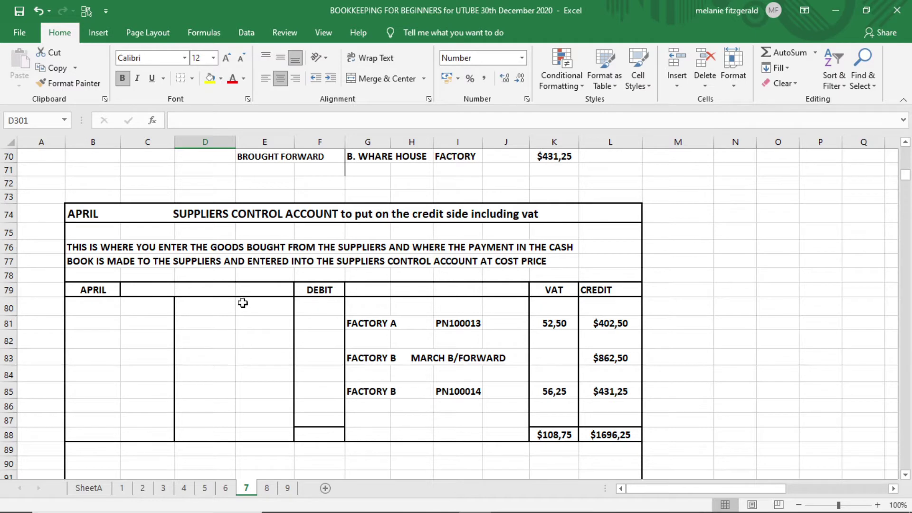
scroll(276, 350, "down", 1)
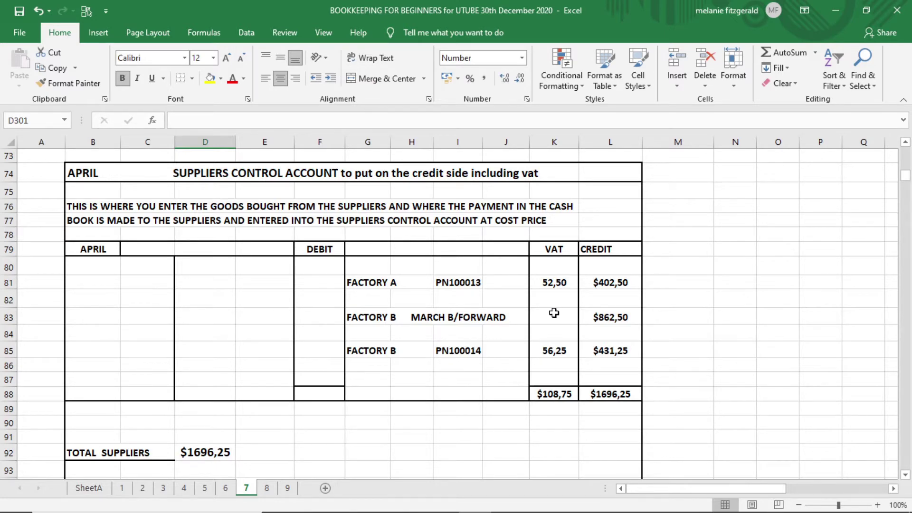
scroll(545, 311, "down", 1)
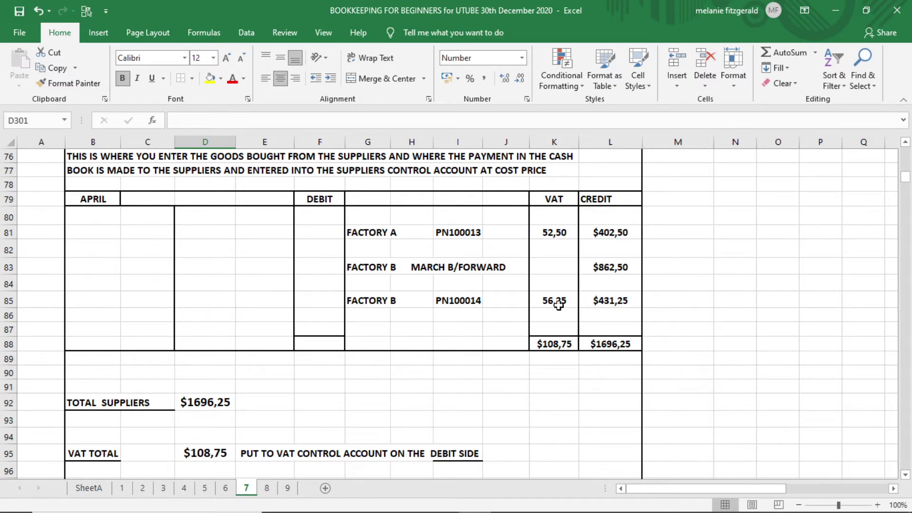
scroll(563, 304, "down", 1)
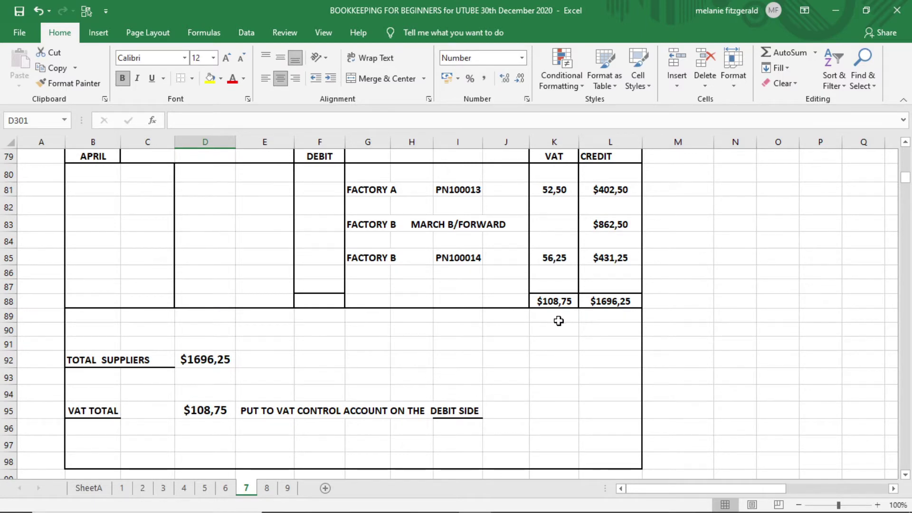
scroll(570, 320, "up", 1)
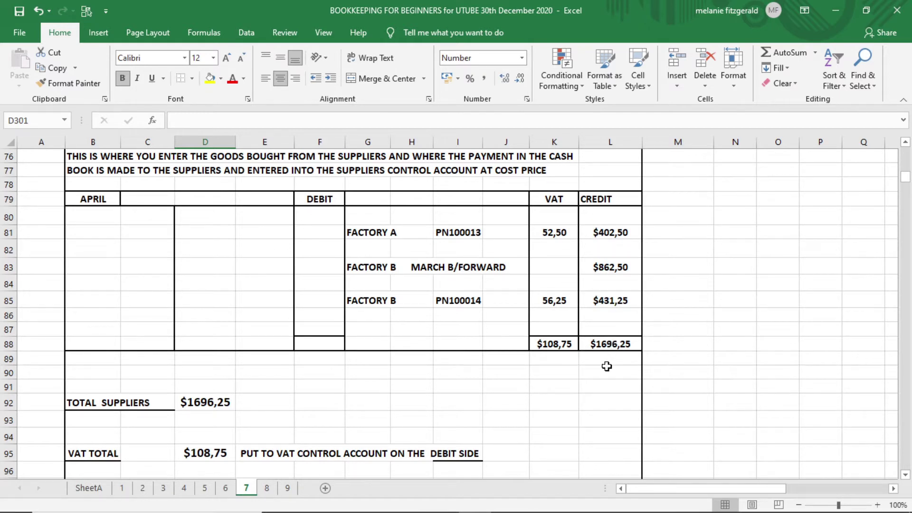
scroll(606, 366, "down", 1)
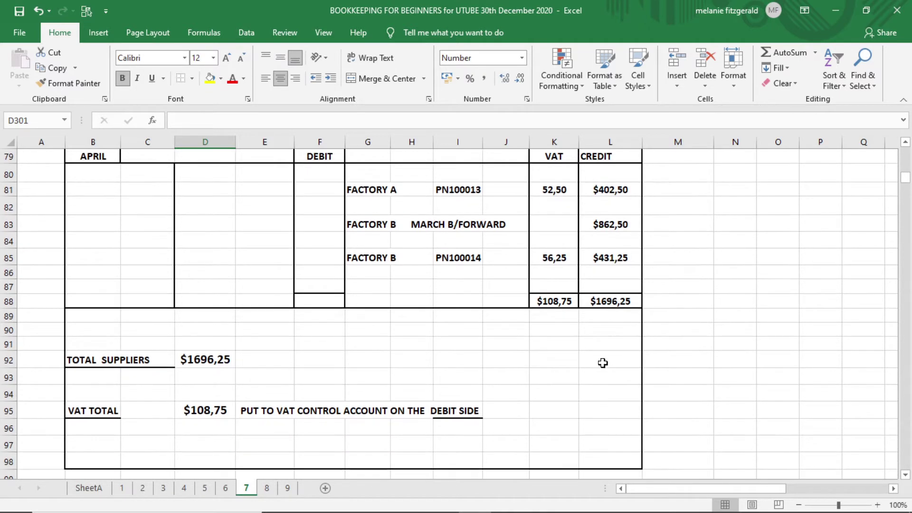
scroll(241, 372, "down", 1)
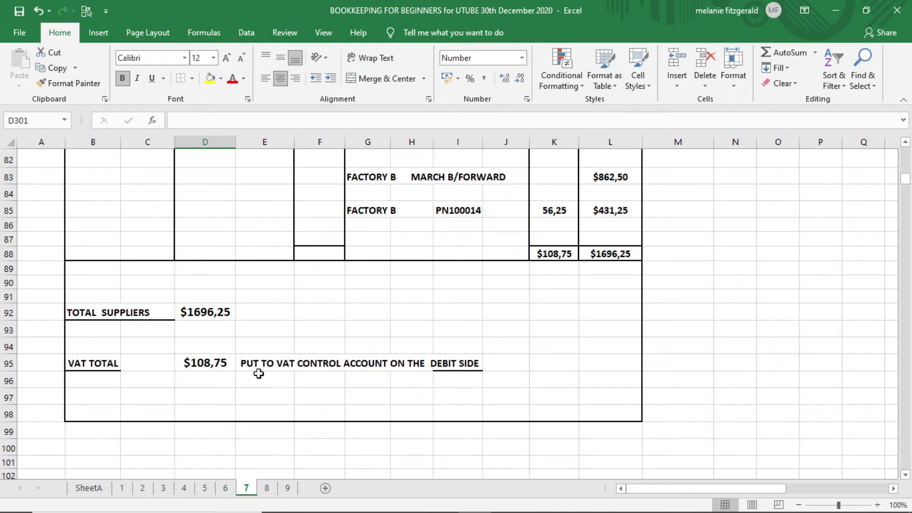
Examine the April customers invoices including VAT on the debit side, including the outstanding March amount, credit note, cash sale and invoice total.
scroll(260, 376, "down", 7)
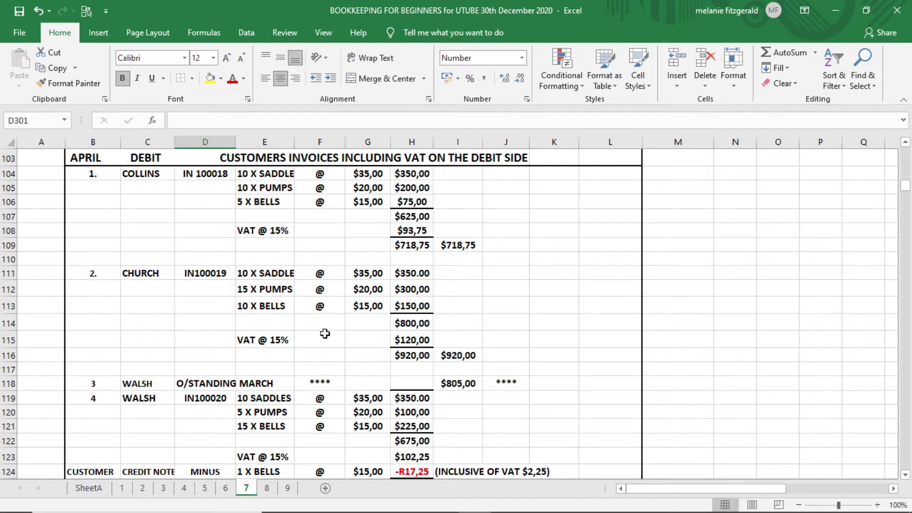
scroll(325, 333, "down", 8)
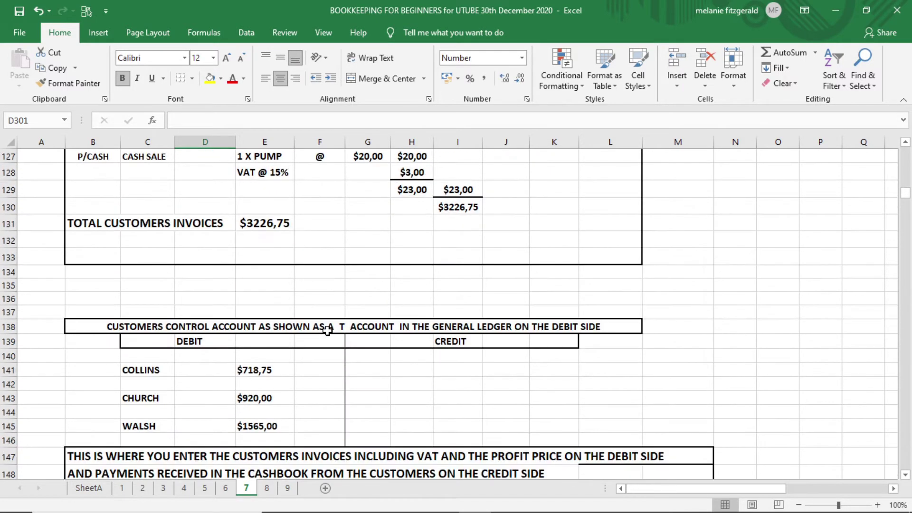
scroll(328, 331, "up", 4)
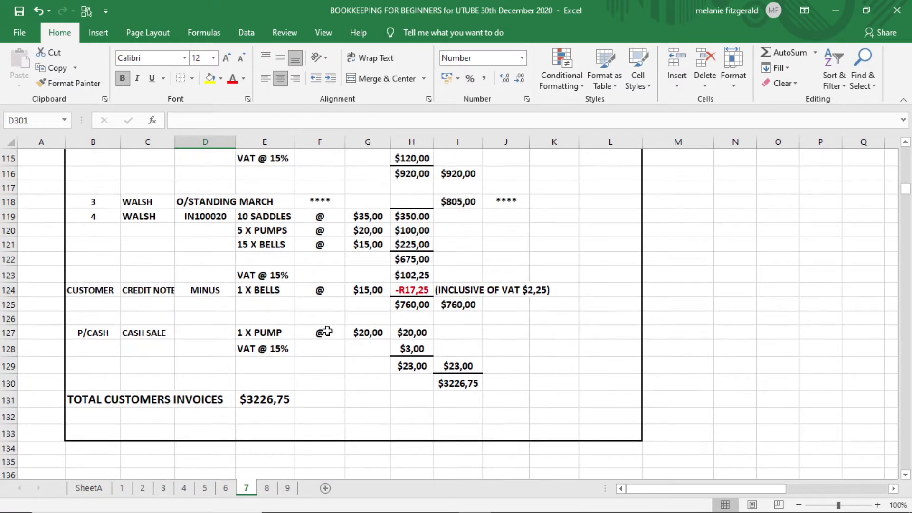
scroll(325, 332, "up", 4)
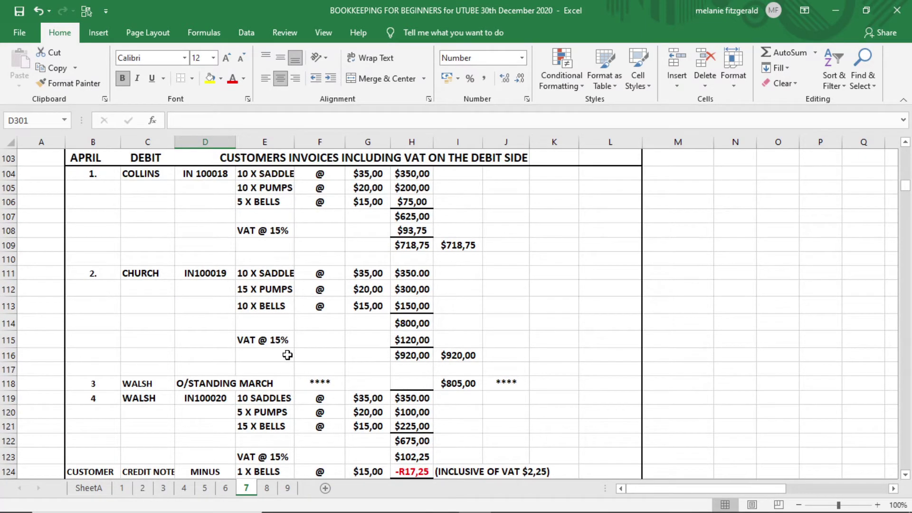
scroll(268, 389, "down", 1)
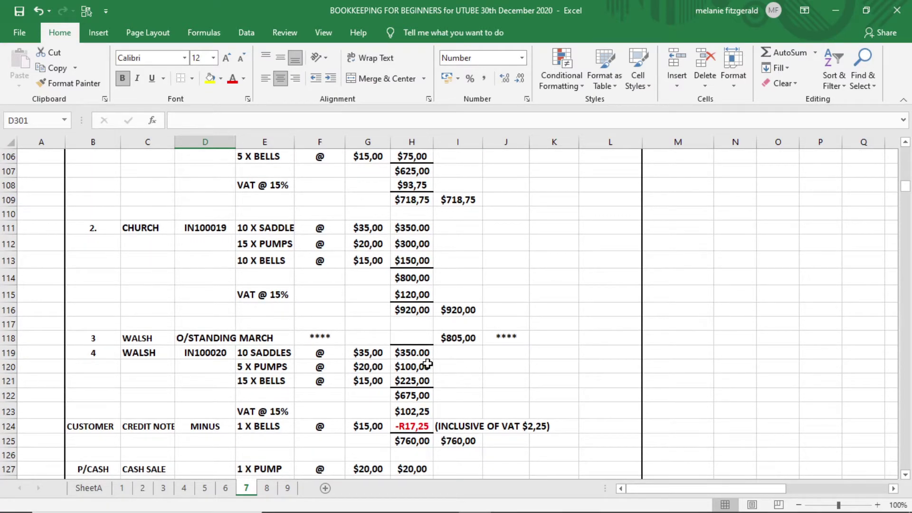
scroll(425, 363, "down", 1)
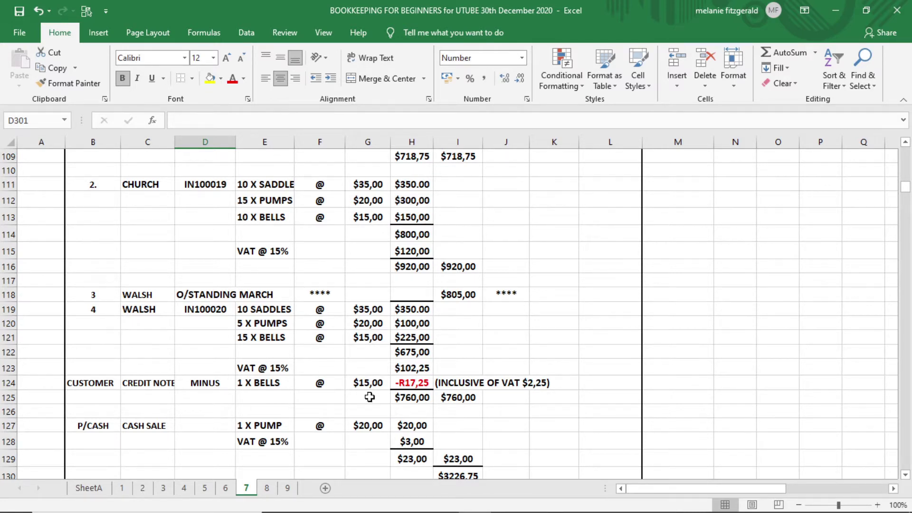
scroll(369, 397, "down", 1)
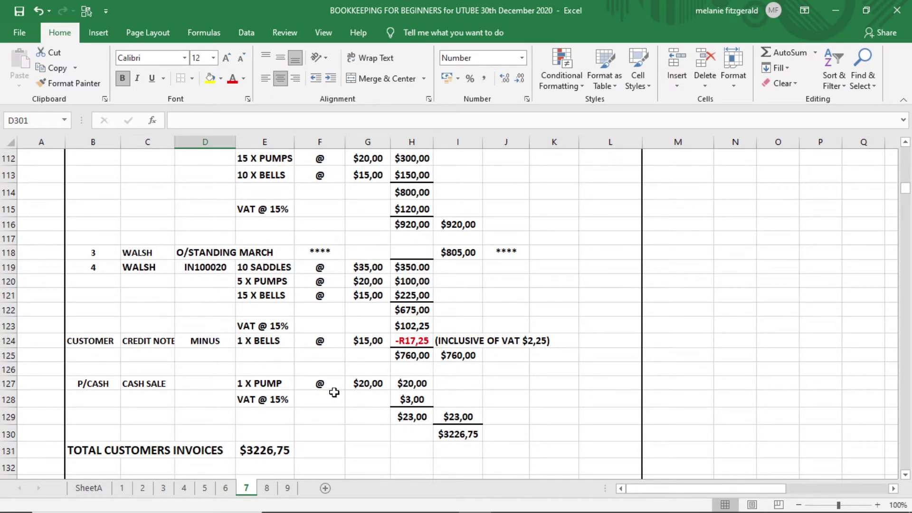
scroll(335, 392, "up", 3)
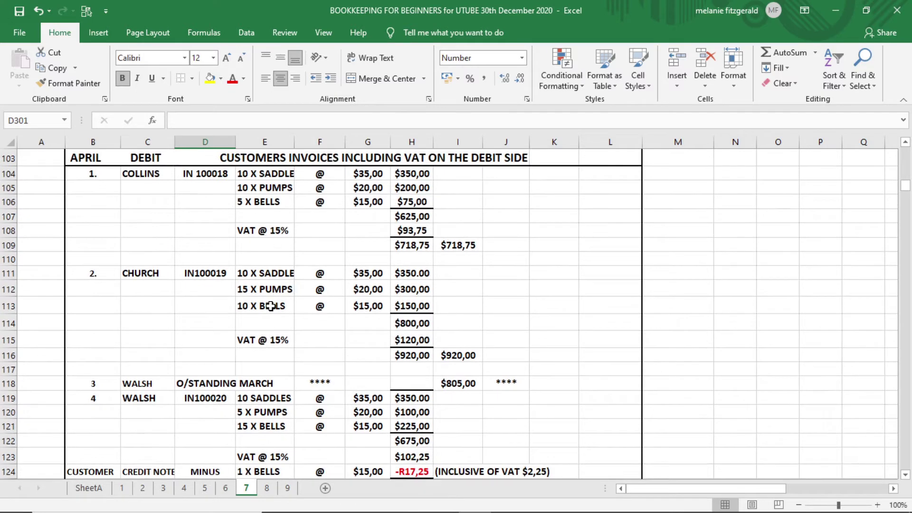
scroll(269, 306, "down", 1)
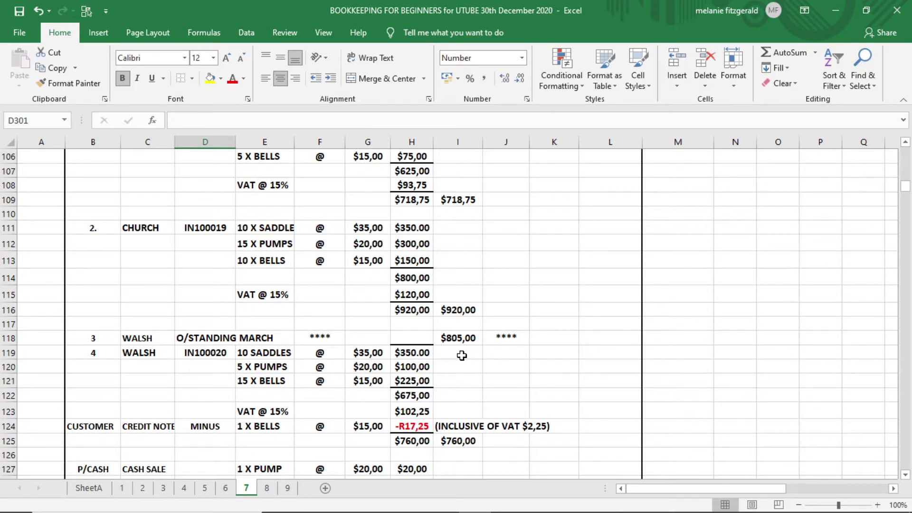
scroll(461, 356, "up", 3)
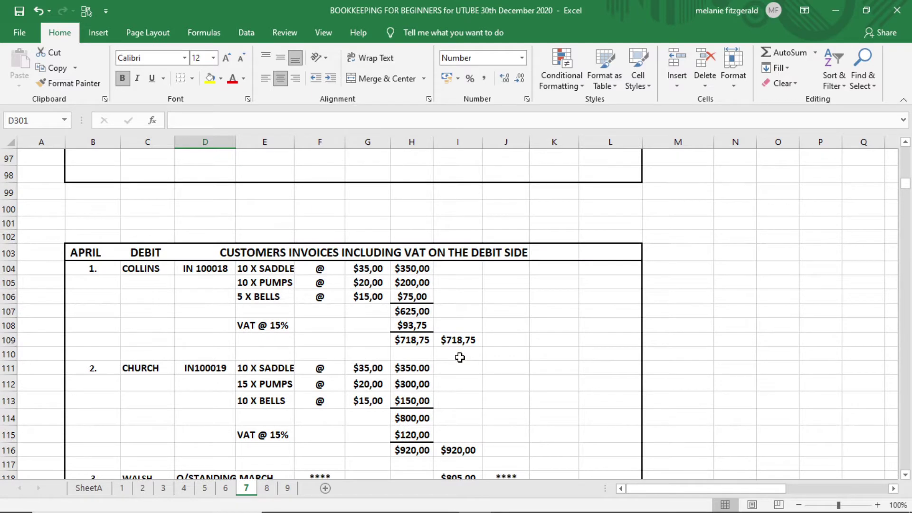
scroll(457, 358, "down", 6)
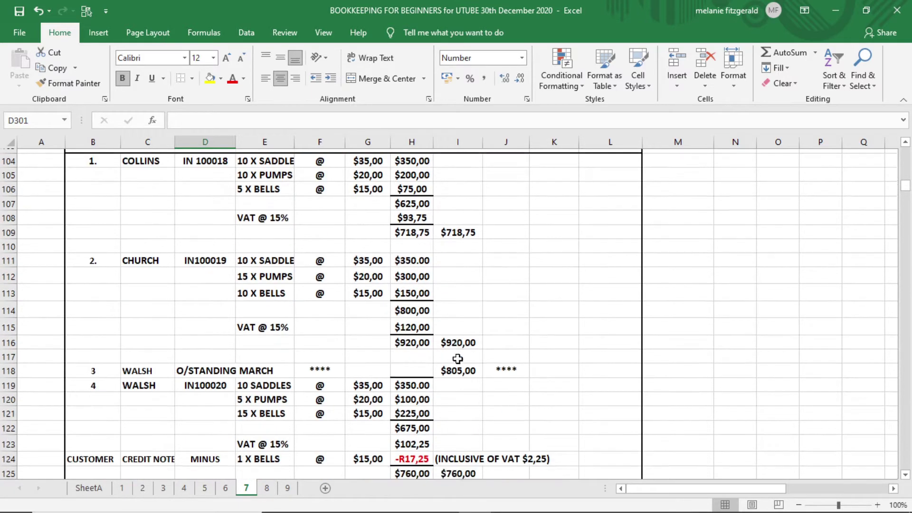
Compare the customers control T account's debit entries with the Customers Control Accounts table below it.
scroll(456, 359, "down", 5)
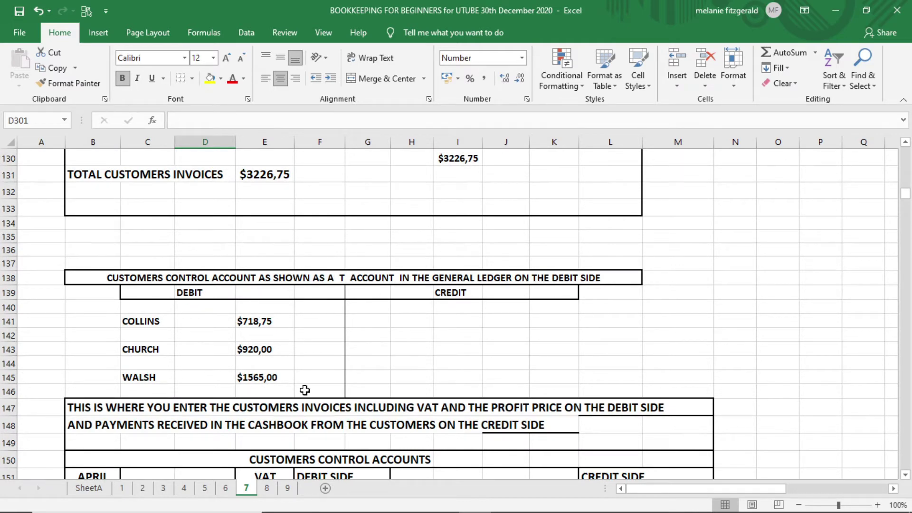
scroll(310, 376, "down", 9)
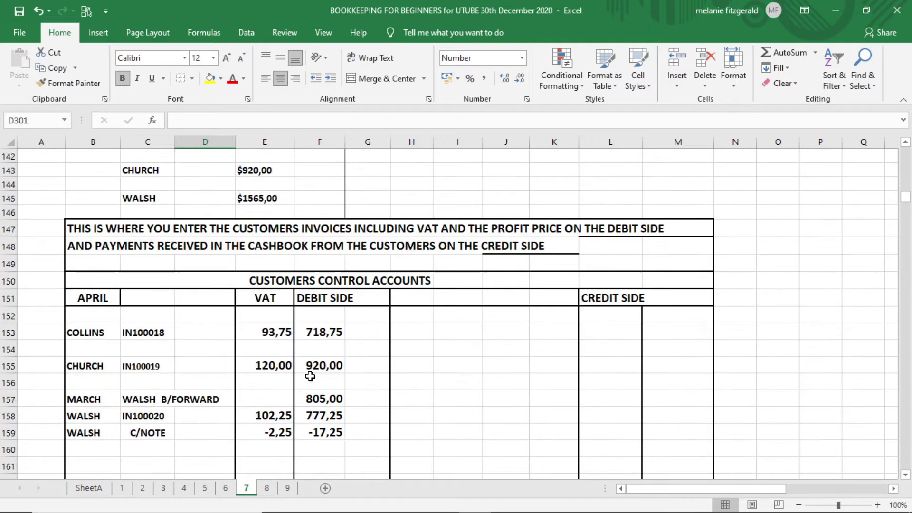
scroll(310, 376, "down", 2)
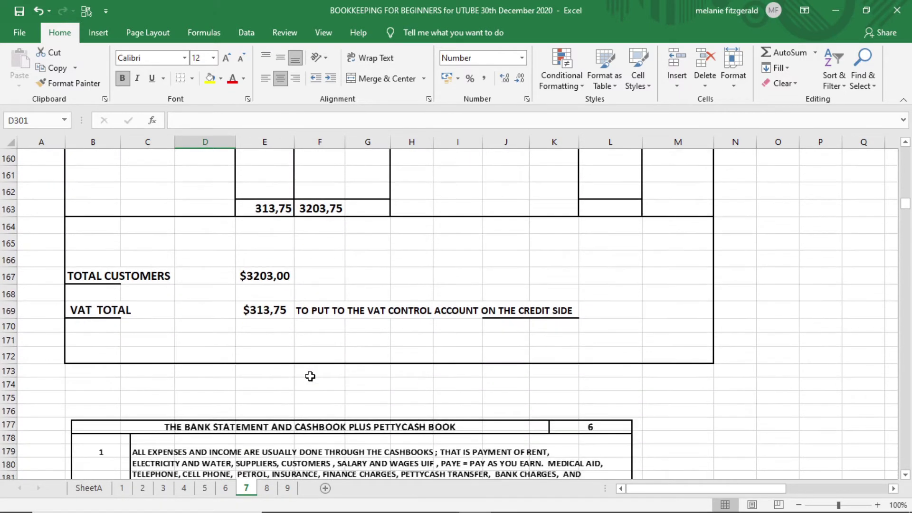
scroll(310, 376, "up", 7)
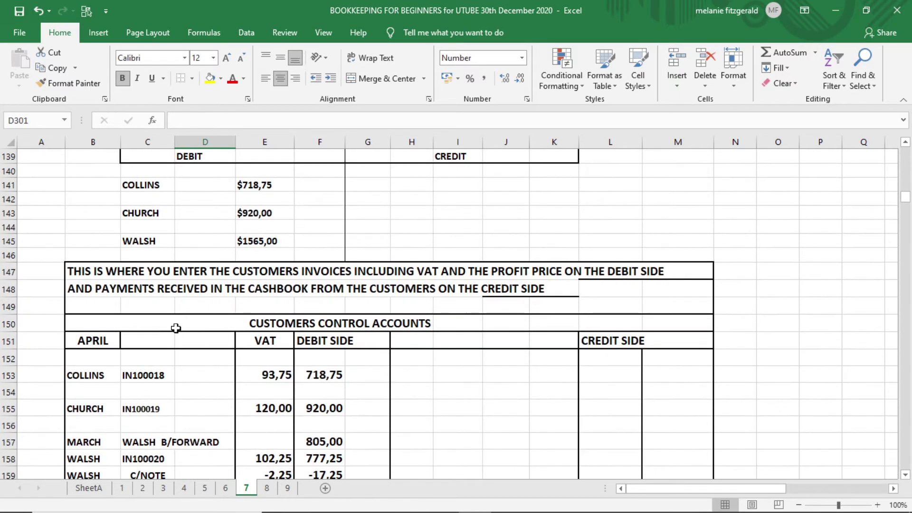
scroll(225, 337, "down", 2)
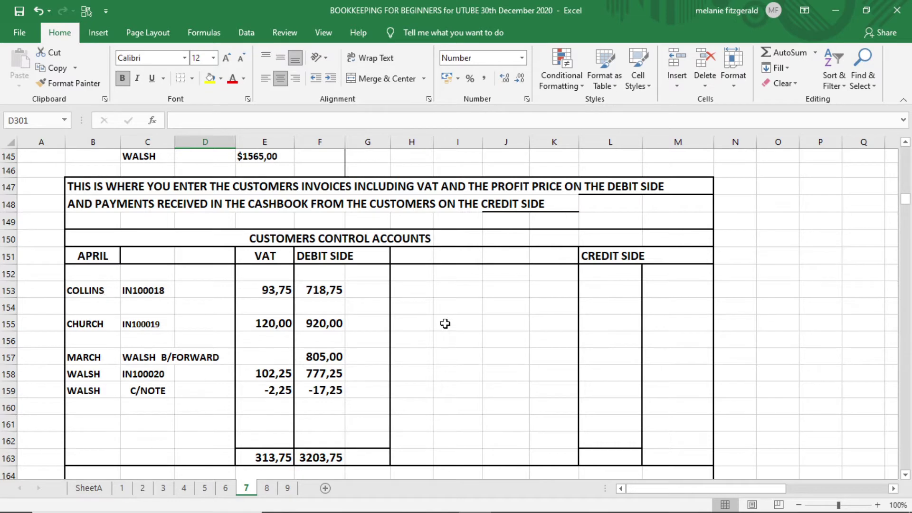
scroll(472, 359, "up", 1)
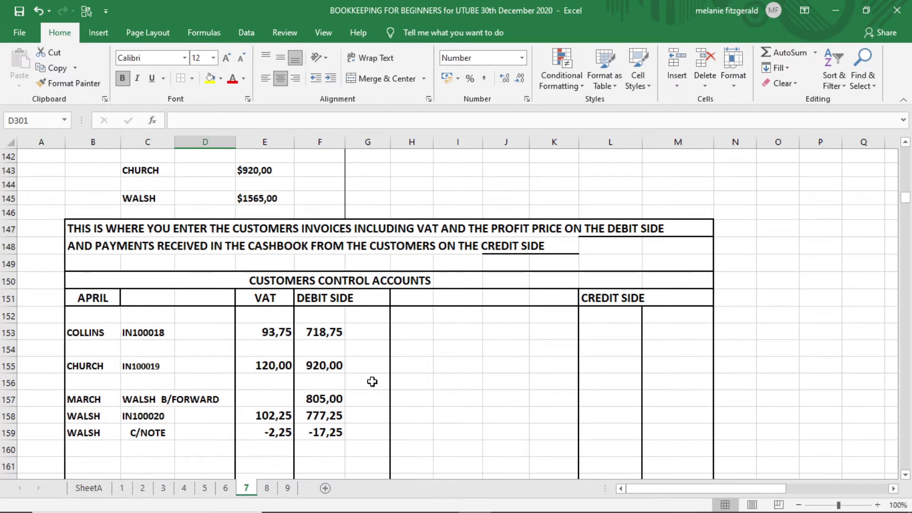
scroll(372, 380, "up", 1)
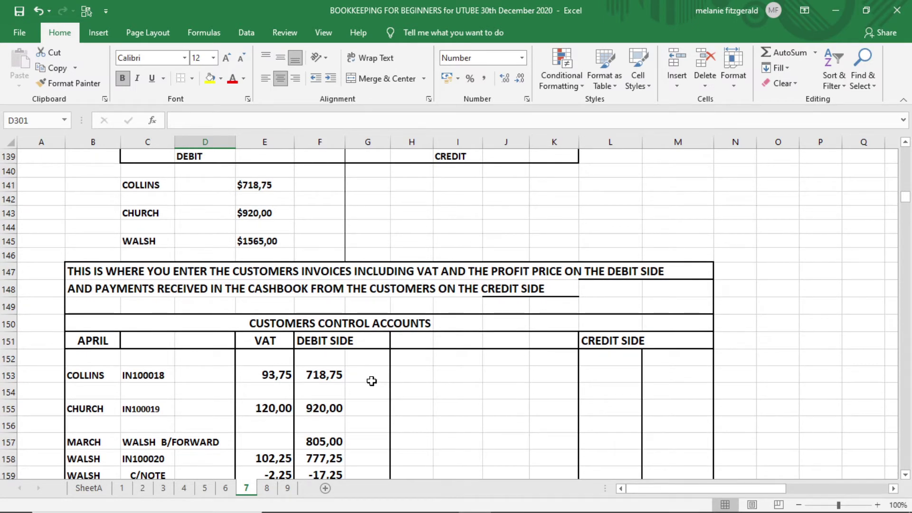
scroll(335, 381, "up", 3)
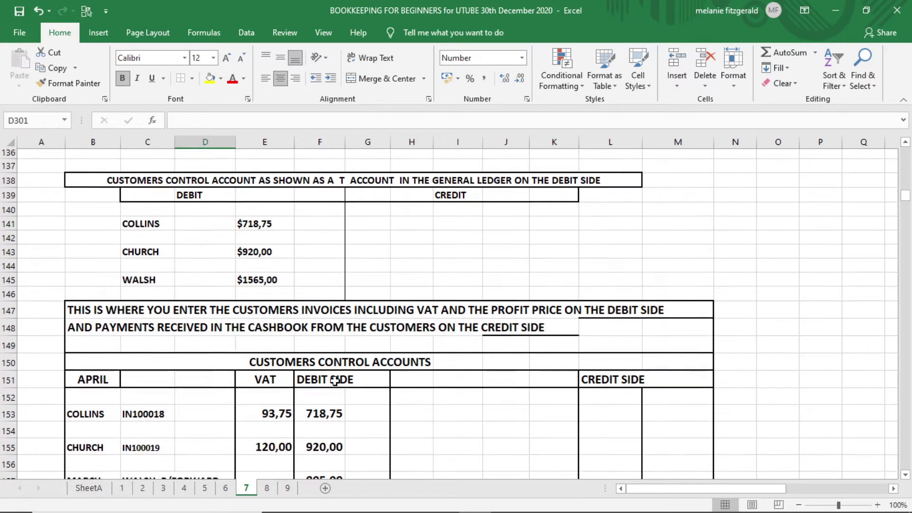
scroll(335, 380, "down", 2)
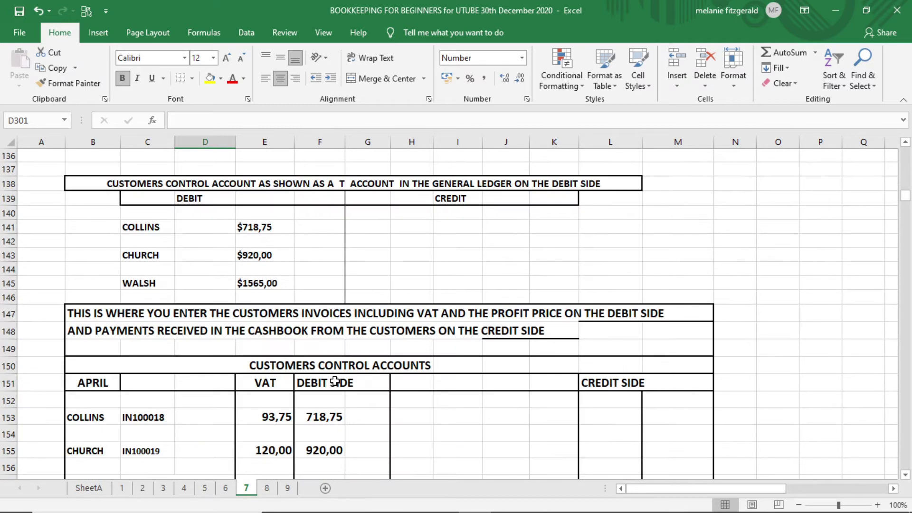
Examine the April Customers Control Accounts' VAT and debit columns, brought-forward balance, credit note, customers total and VAT total.
scroll(335, 381, "down", 2)
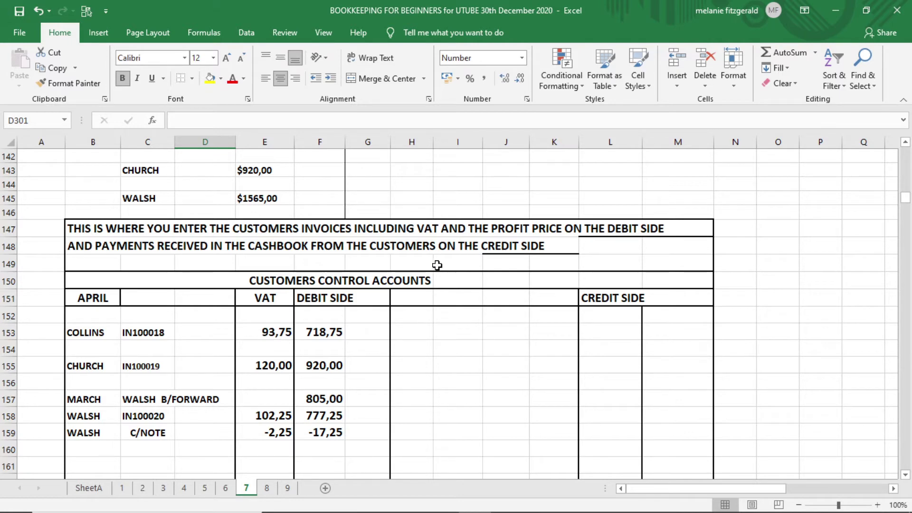
scroll(503, 266, "down", 3)
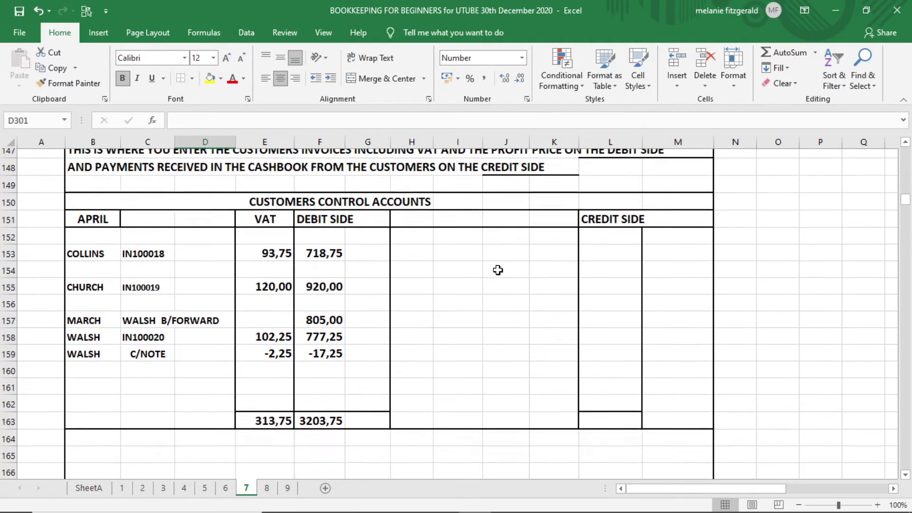
scroll(496, 271, "up", 1)
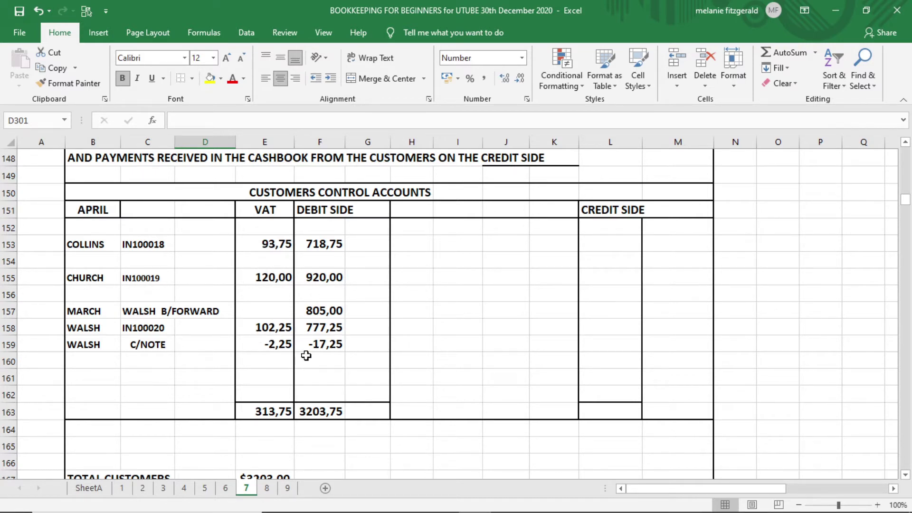
scroll(442, 355, "down", 1)
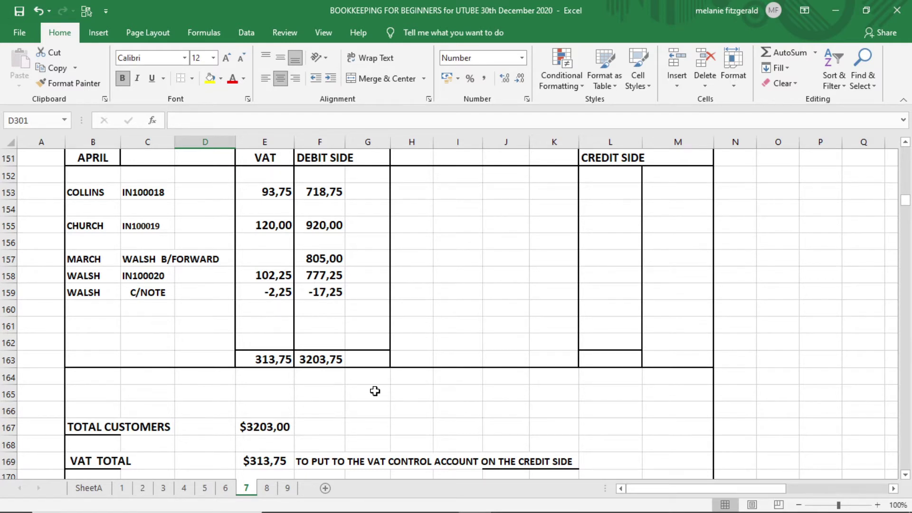
scroll(372, 389, "up", 1)
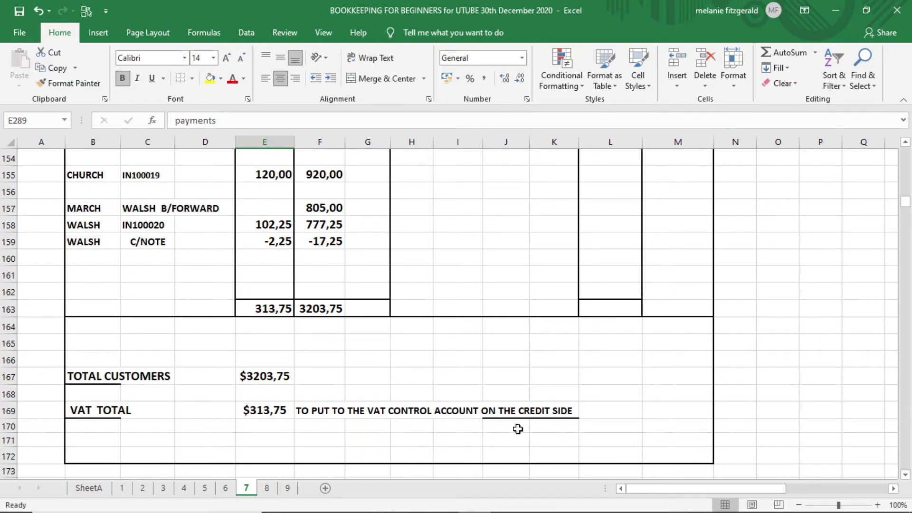
Read the six notes on the bank statement, cashbook and petty cash book, covering expenses, wages, PAYE, UIF, petty cash and depreciation.
scroll(517, 429, "down", 6)
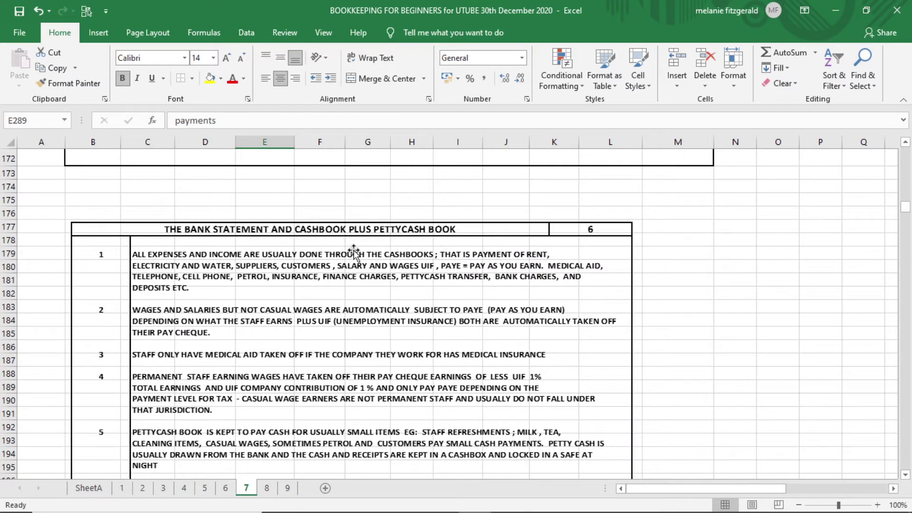
scroll(409, 251, "down", 1)
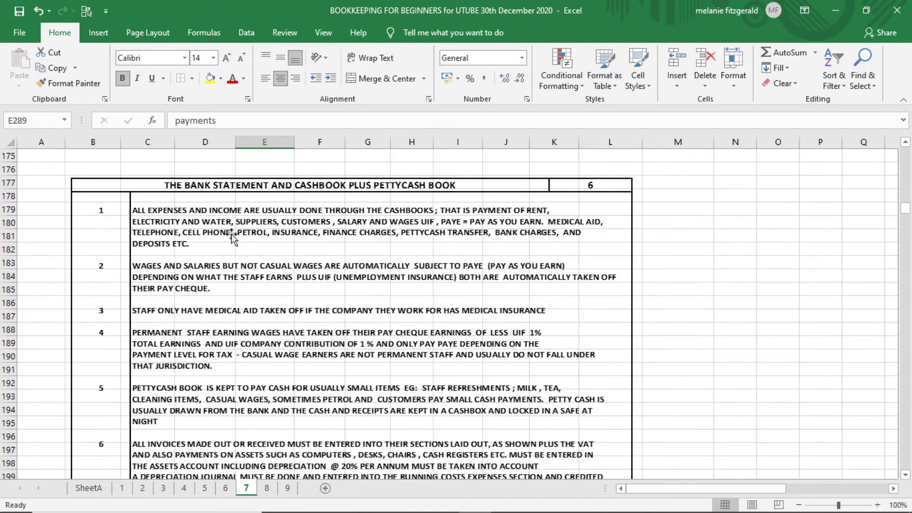
scroll(174, 371, "up", 1)
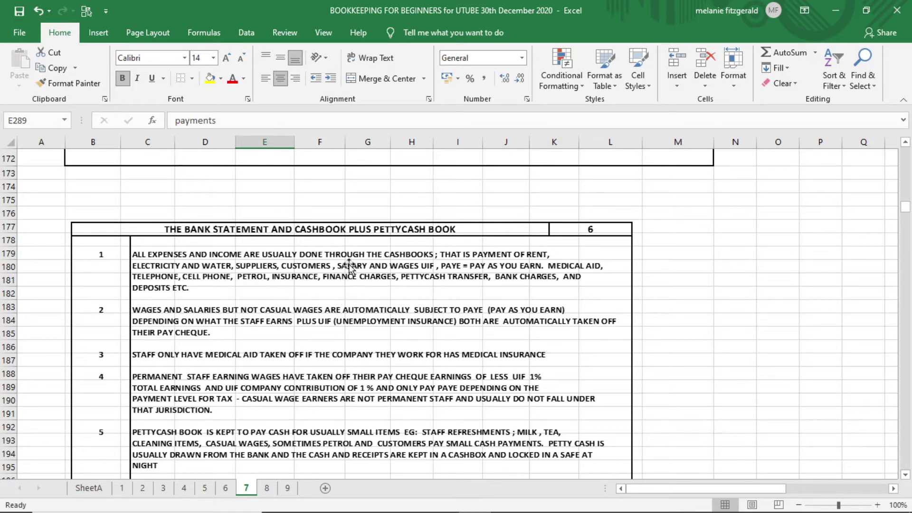
scroll(344, 273, "down", 1)
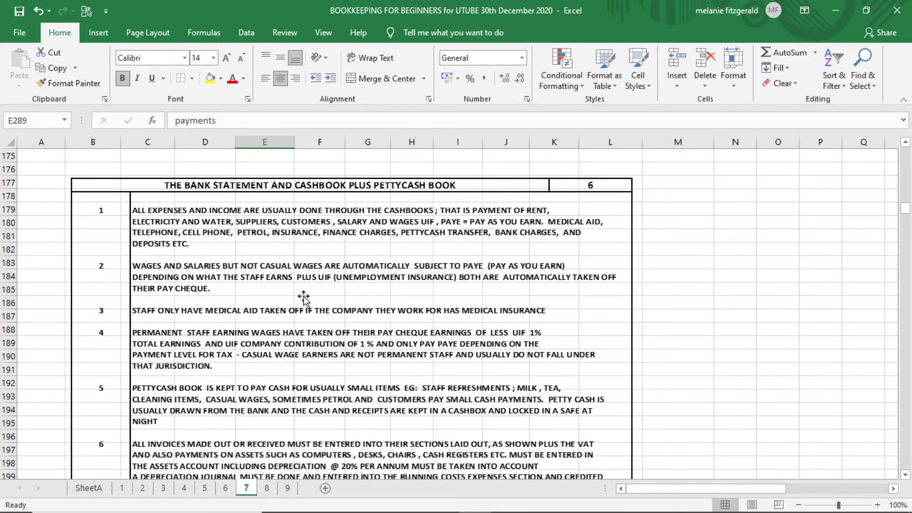
scroll(304, 299, "down", 1)
scroll(296, 408, "up", 1)
scroll(413, 345, "down", 1)
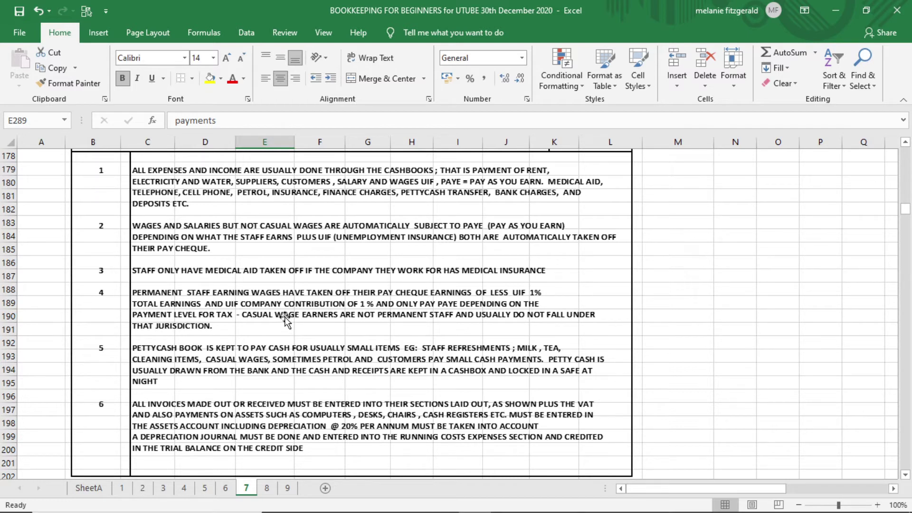
scroll(285, 321, "down", 2)
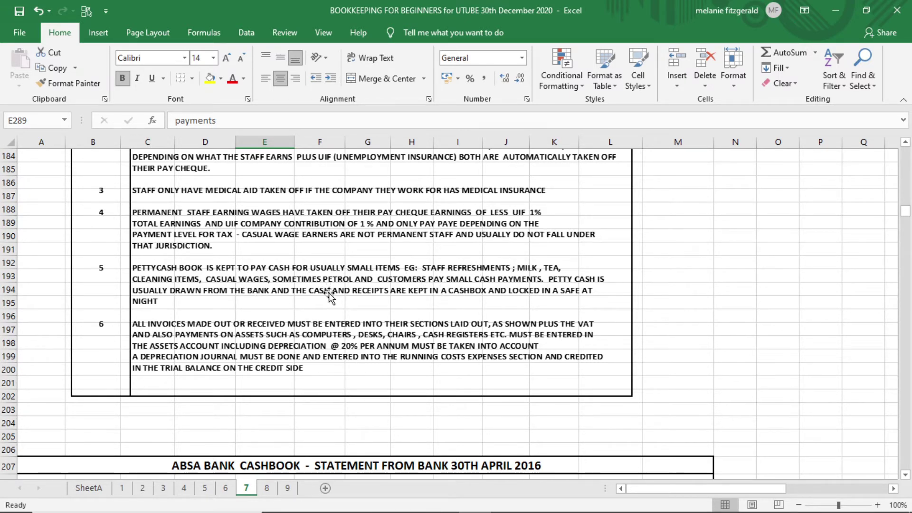
scroll(329, 292, "down", 1)
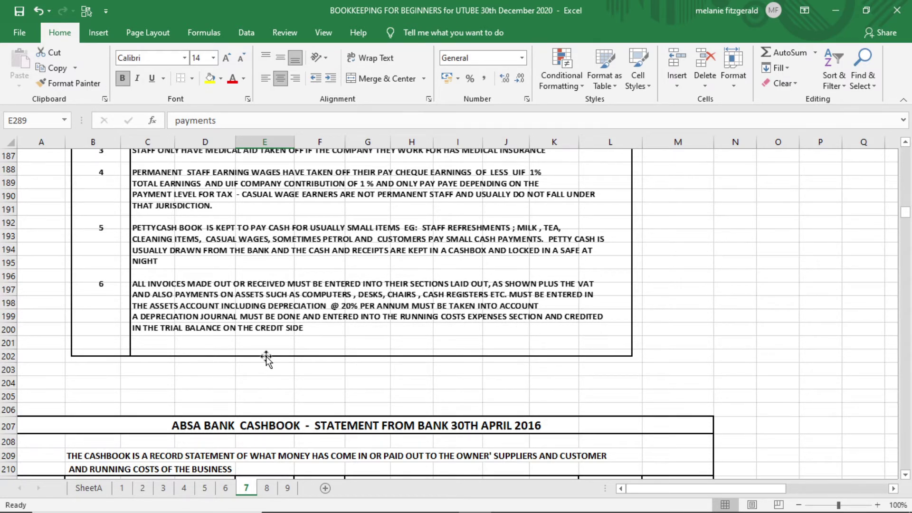
scroll(266, 356, "up", 4)
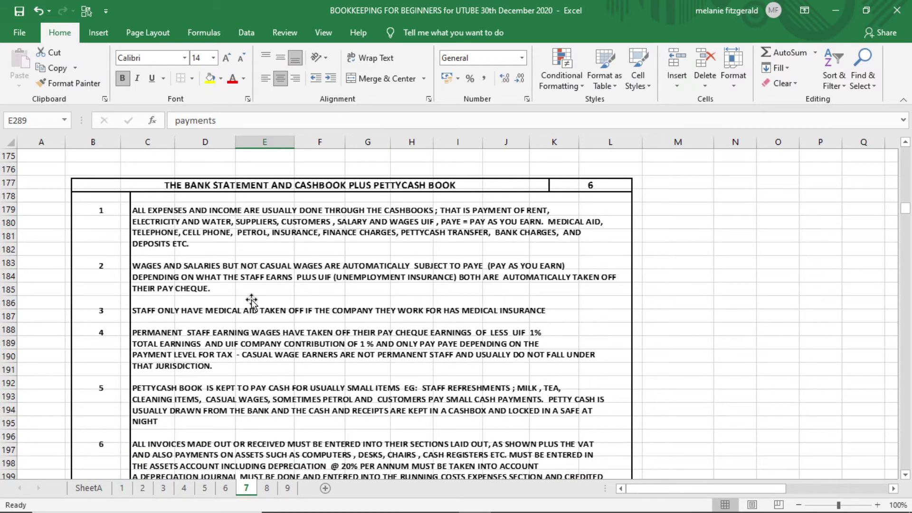
Go to the ABSA Bank cashbook statement of 30th April 2016 and examine its debit, credit and VAT columns.
scroll(264, 325, "down", 3)
scroll(264, 325, "down", 6)
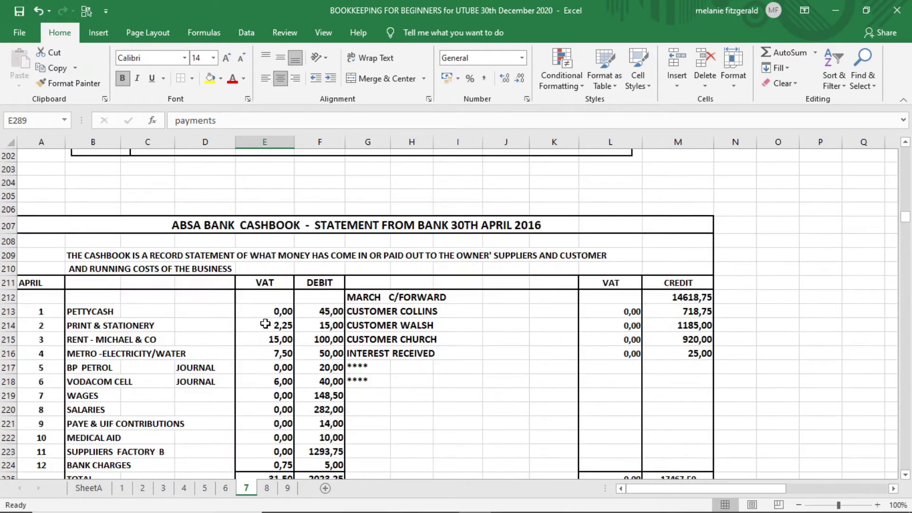
scroll(264, 331, "down", 1)
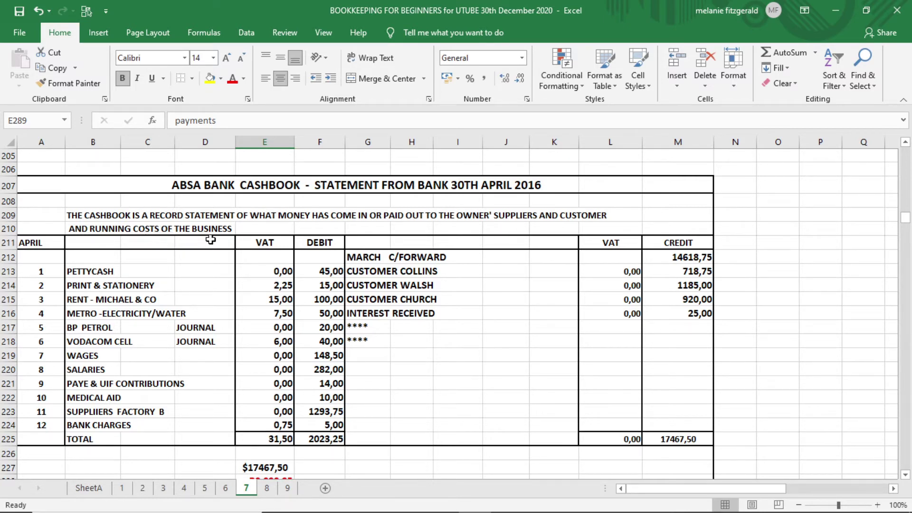
Examine the April bank cashbook's debit, credit and VAT totals, the bank balance net total calculation and the NB notes on journal entries and VAT.
scroll(218, 256, "down", 1)
scroll(213, 259, "up", 1)
scroll(304, 435, "down", 1)
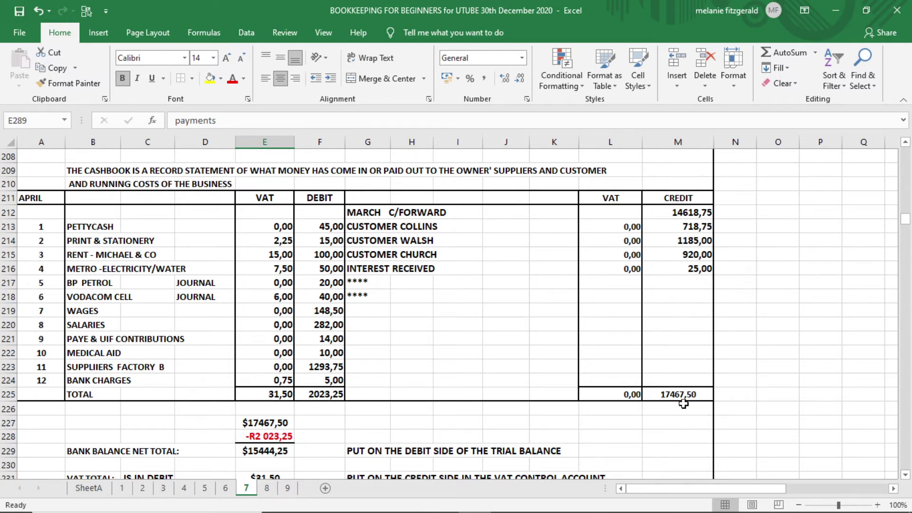
scroll(684, 403, "down", 2)
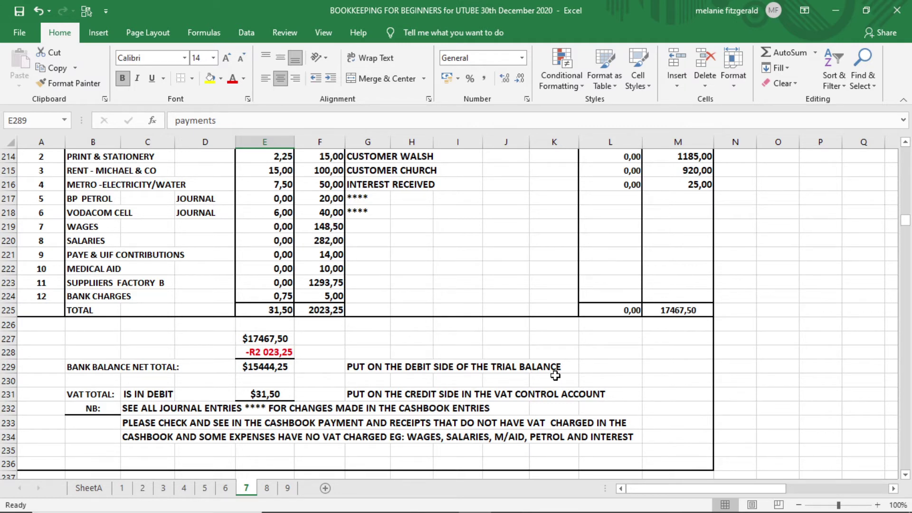
scroll(520, 373, "down", 1)
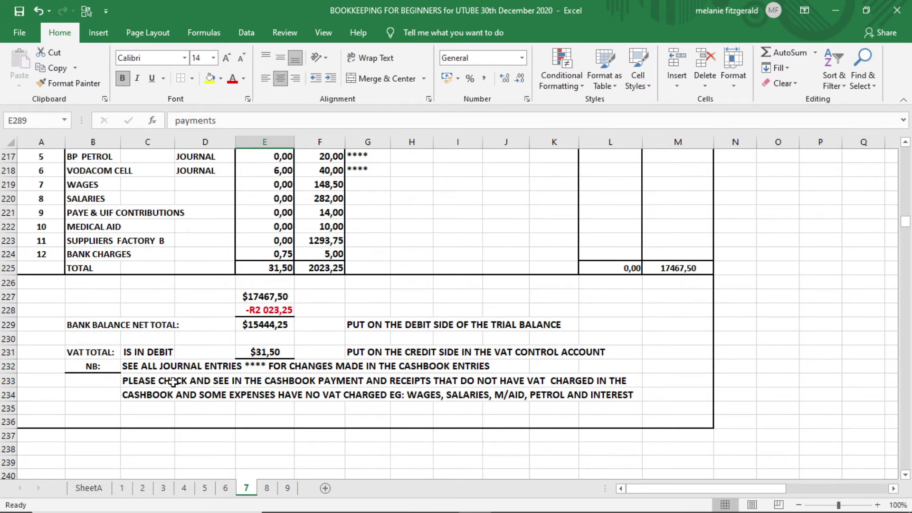
scroll(246, 377, "up", 1)
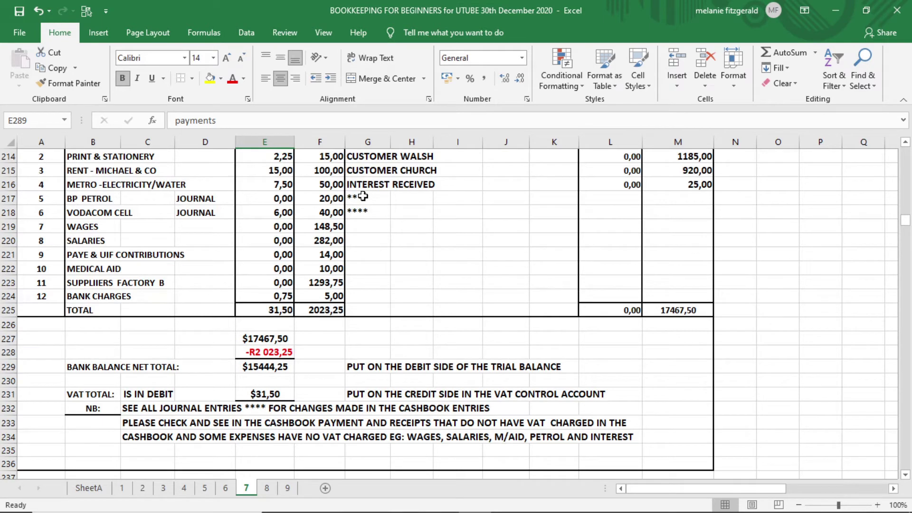
scroll(343, 409, "down", 1)
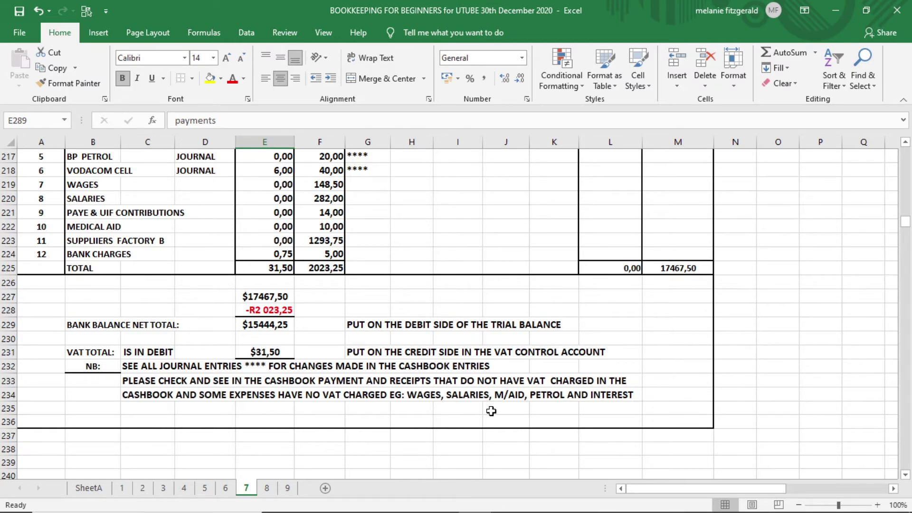
scroll(491, 411, "up", 2)
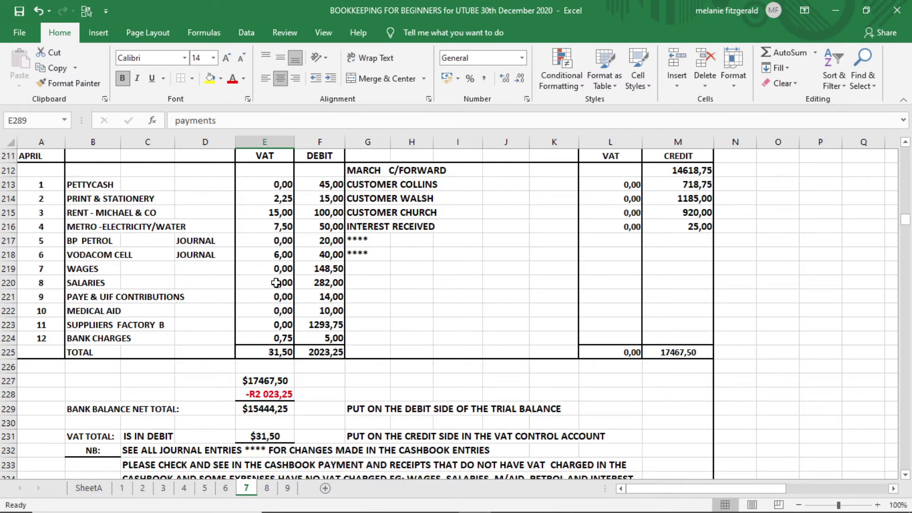
Go to the April suppliers invoices and review the Factory A and Factory B items, 15% VAT, March balance brought forward and total.
scroll(282, 291, "down", 4)
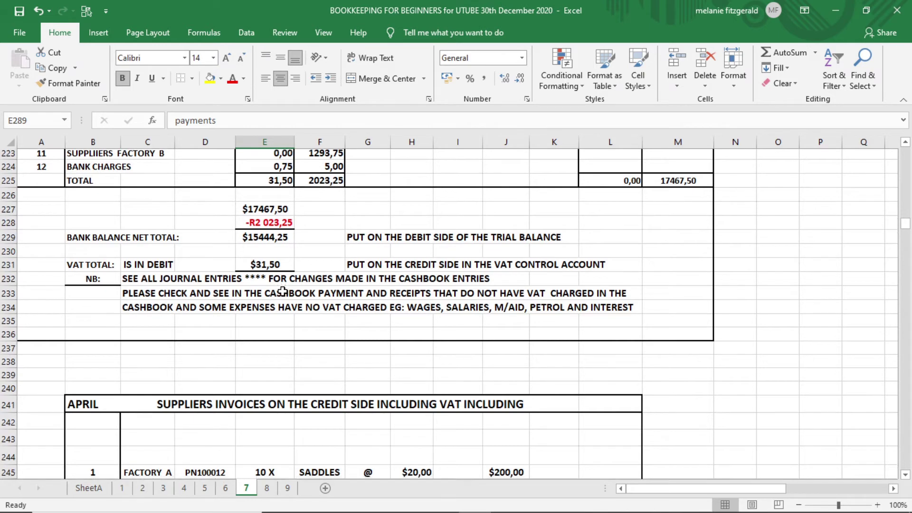
scroll(283, 290, "down", 1)
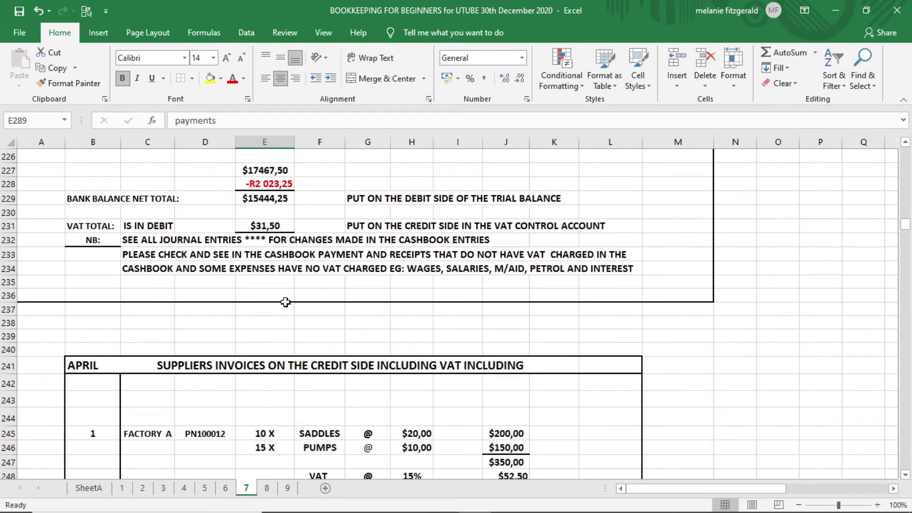
scroll(285, 302, "down", 4)
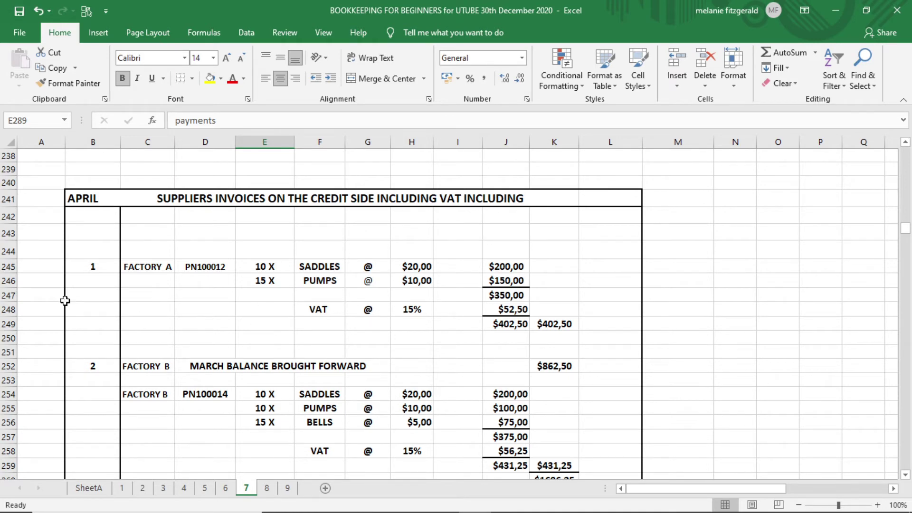
scroll(318, 343, "down", 2)
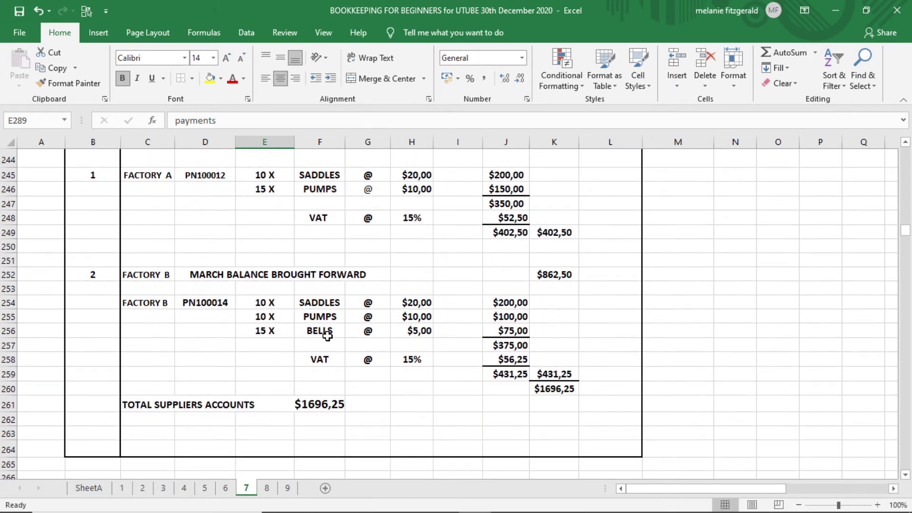
scroll(330, 334, "up", 1)
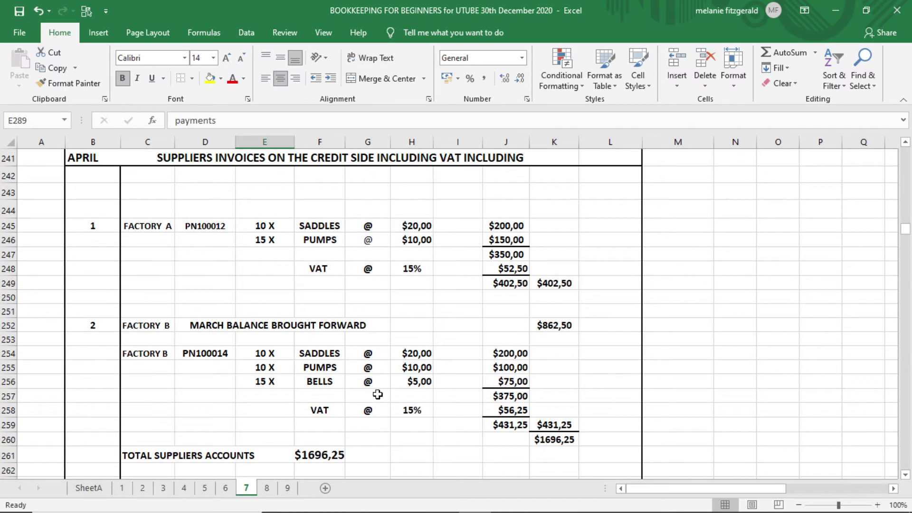
scroll(378, 394, "down", 1)
scroll(377, 393, "down", 6)
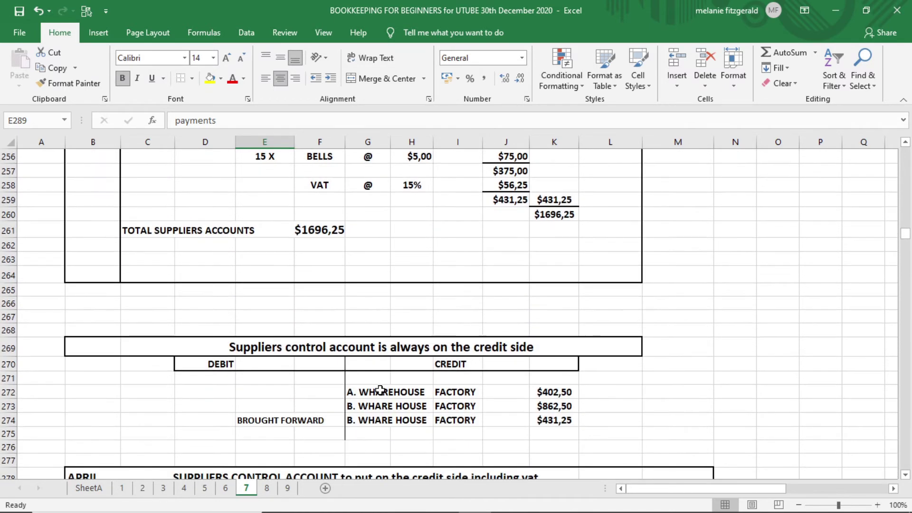
scroll(375, 363, "up", 7)
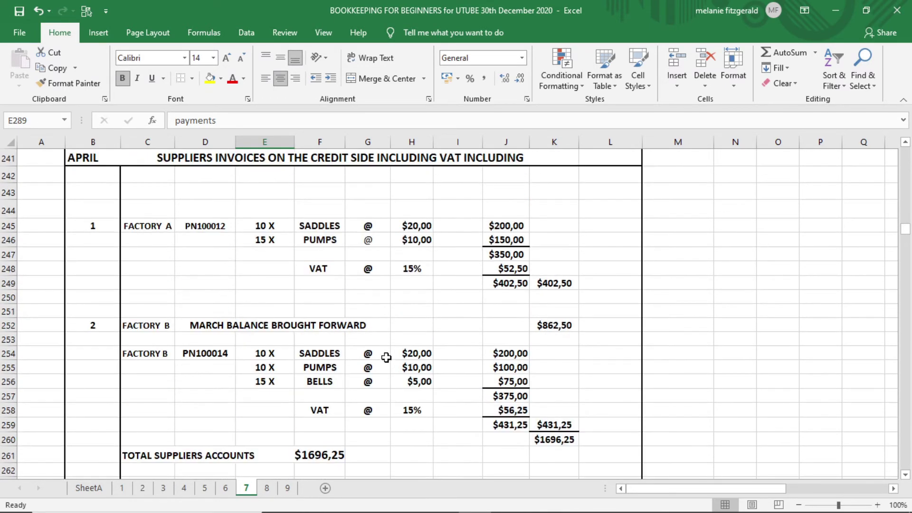
Compare the suppliers control T account's credit entries with the April Suppliers Control Account table below it.
scroll(380, 347, "down", 2)
scroll(376, 337, "down", 3)
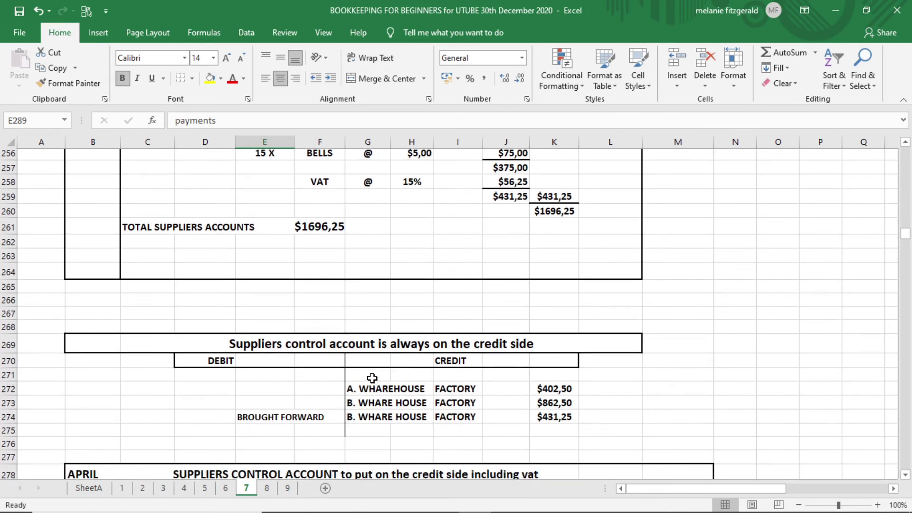
scroll(372, 378, "down", 4)
scroll(372, 378, "down", 1)
scroll(373, 377, "up", 1)
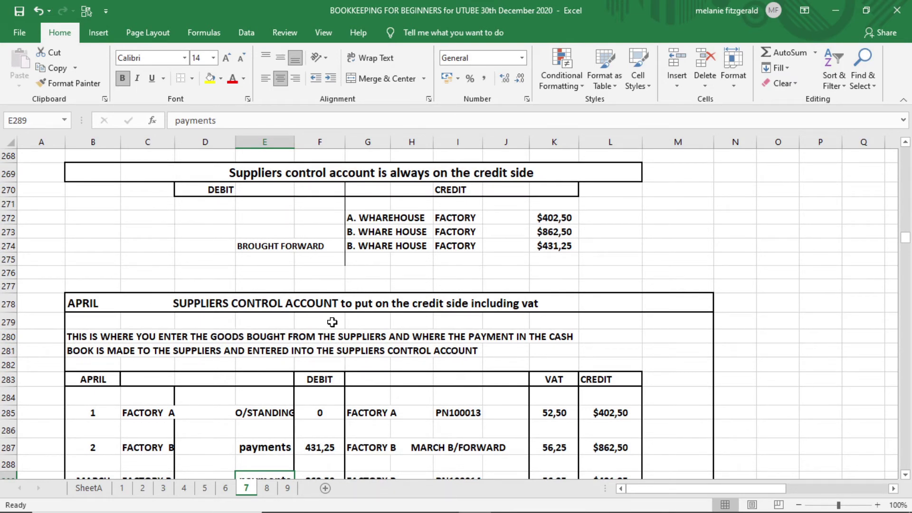
scroll(334, 329, "up", 1)
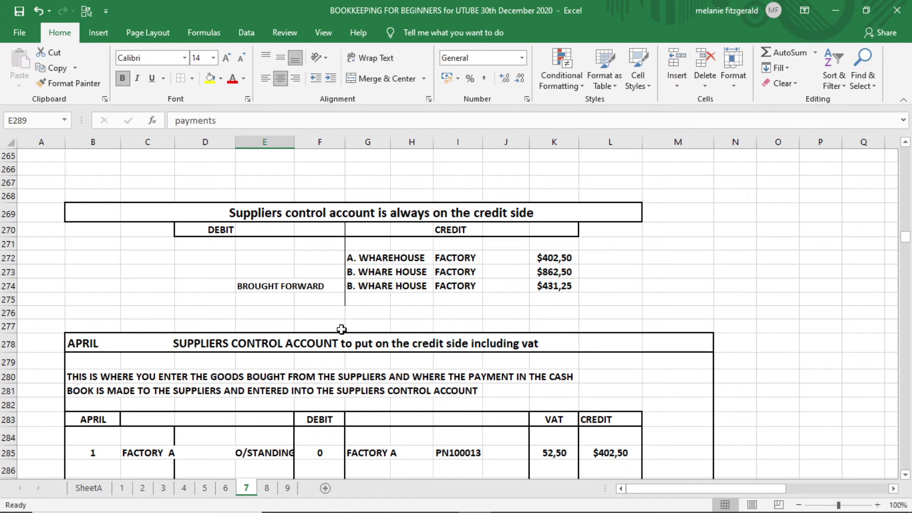
scroll(338, 330, "down", 2)
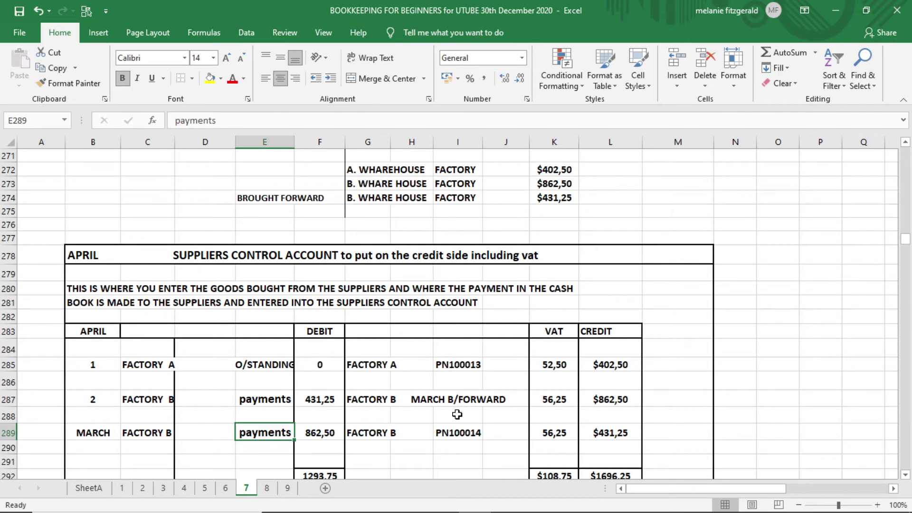
scroll(263, 299, "up", 2)
scroll(263, 299, "down", 4)
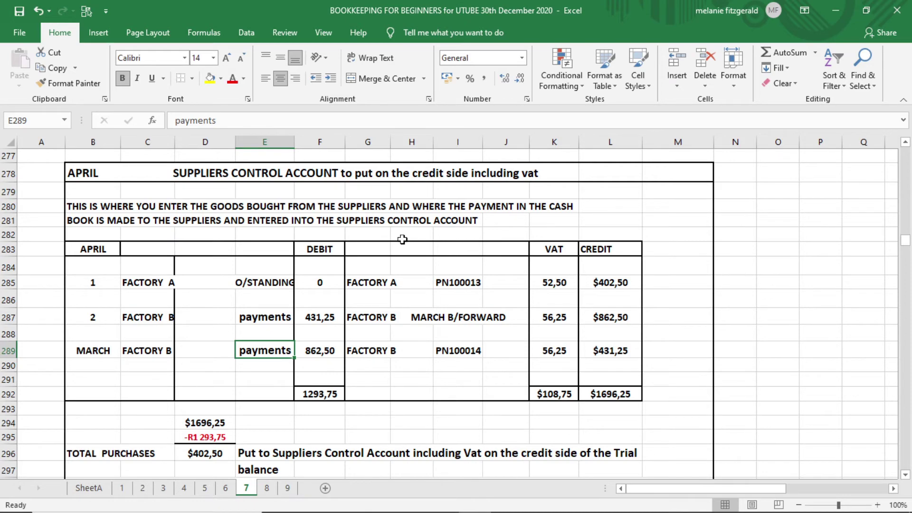
Check the Factory B supplier payment in the April bank cashbook against the debit payments in the Suppliers Control Account.
scroll(402, 241, "up", 18)
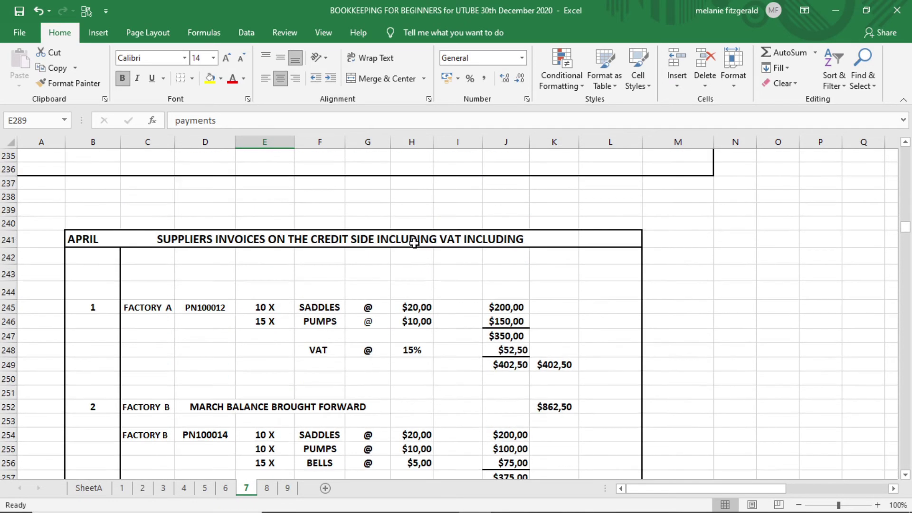
scroll(414, 243, "up", 2)
scroll(414, 243, "up", 1)
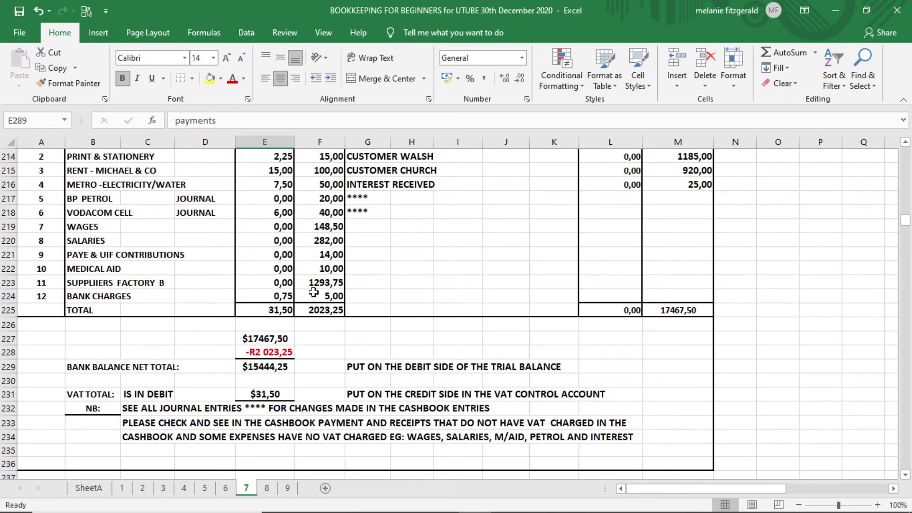
scroll(314, 290, "up", 2)
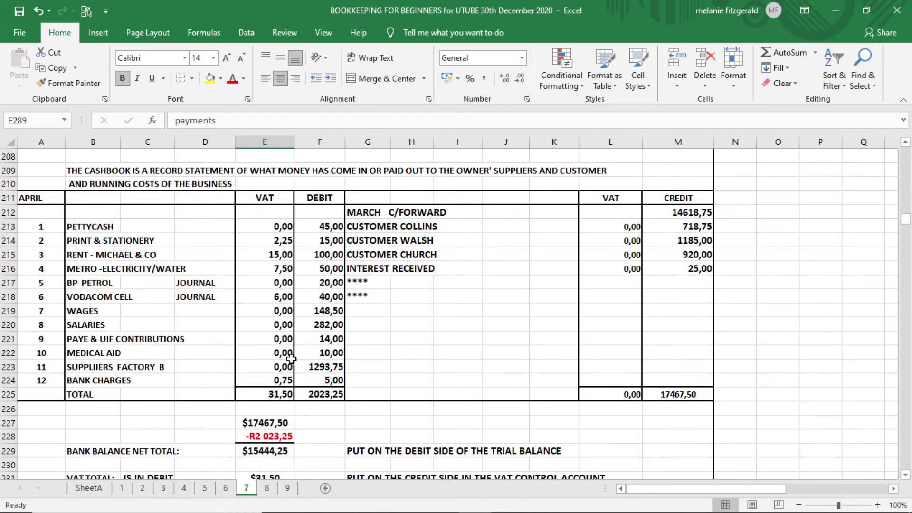
scroll(291, 353, "down", 17)
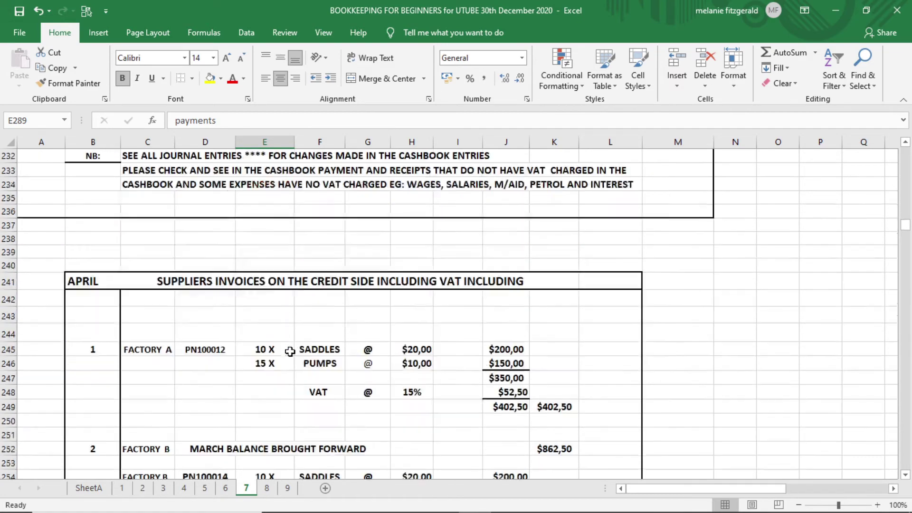
scroll(290, 351, "down", 5)
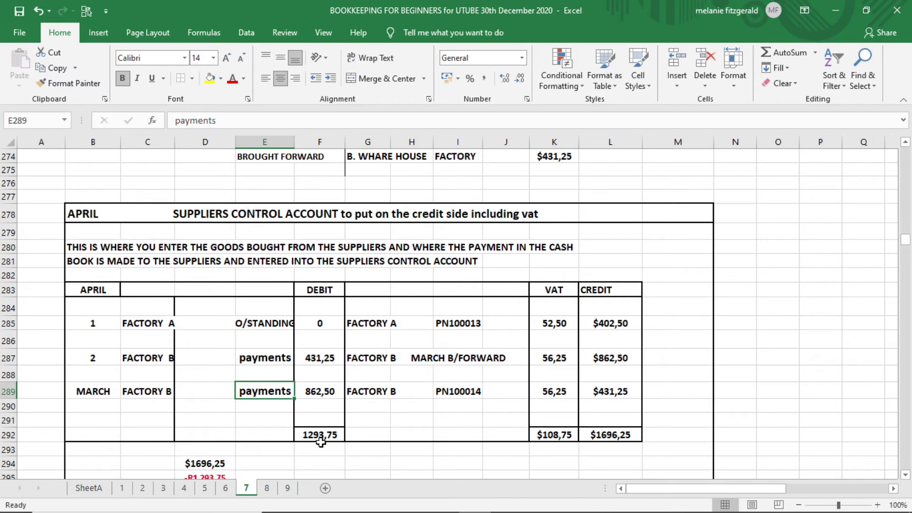
scroll(324, 441, "up", 20)
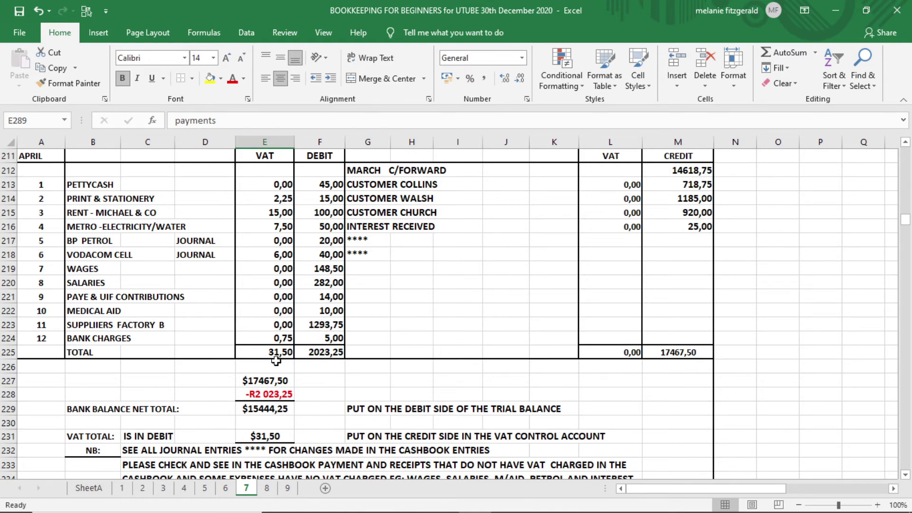
scroll(332, 394, "down", 5)
scroll(333, 397, "down", 17)
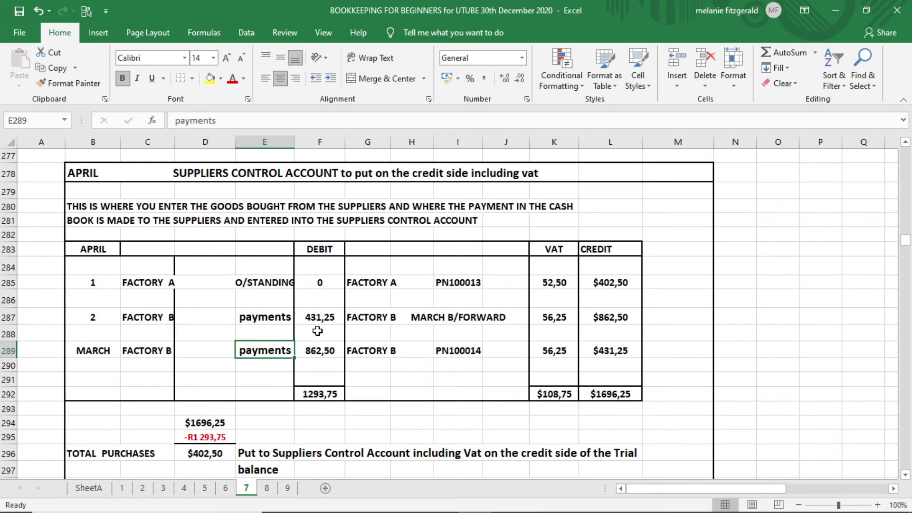
Examine the Suppliers Control Account's debit, VAT and credit totals, total purchases, outstanding Factory A amount and the VAT control account posting note.
scroll(317, 331, "down", 1)
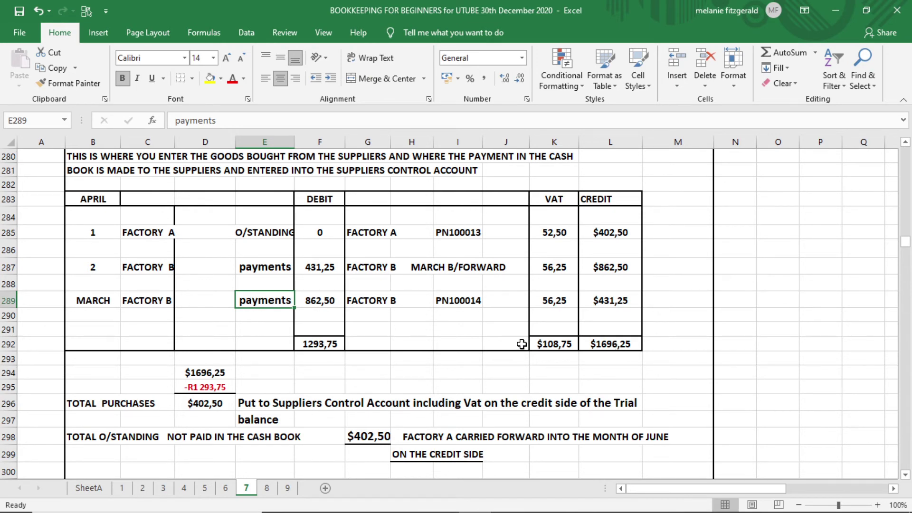
scroll(514, 343, "down", 1)
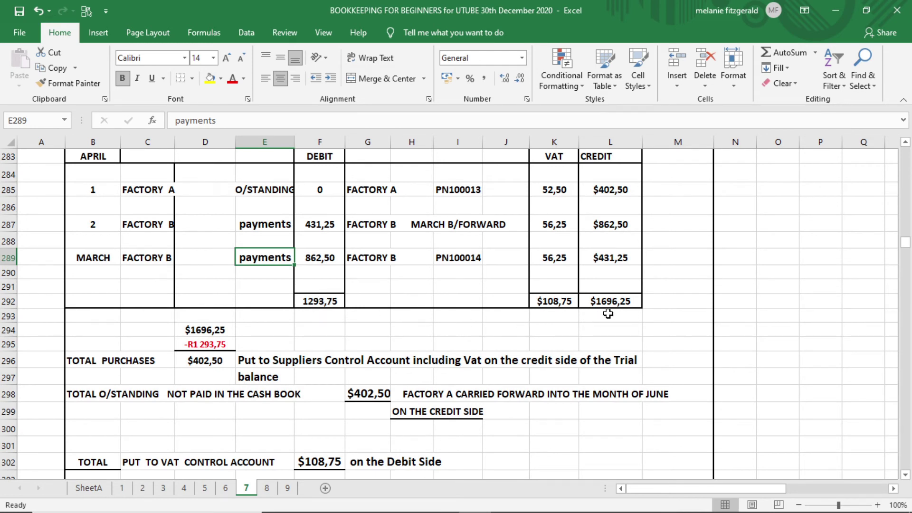
scroll(218, 376, "down", 1)
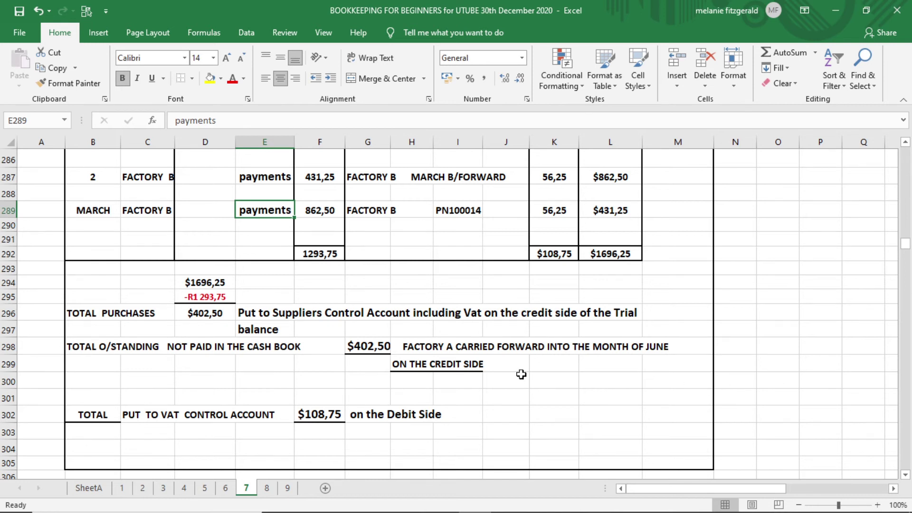
scroll(521, 374, "down", 1)
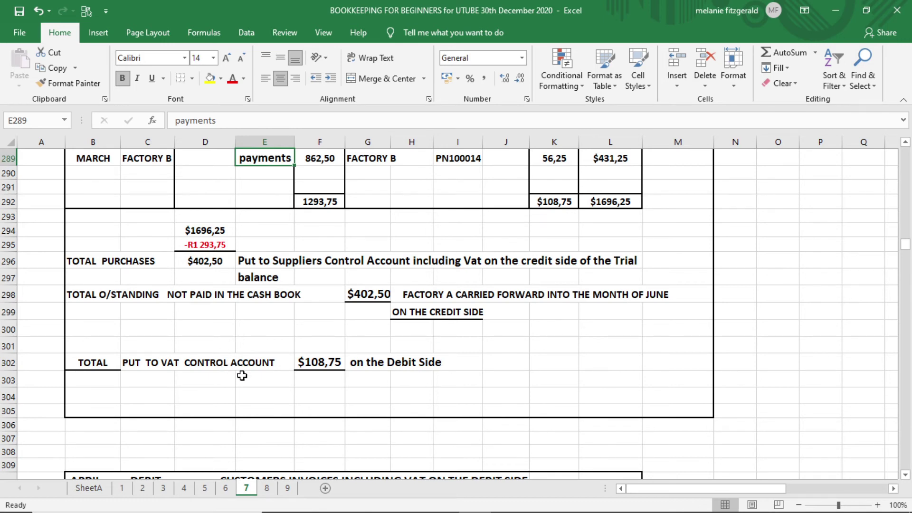
scroll(617, 324, "up", 1)
Review the April customers invoices on the debit side, including 15% VAT, the outstanding March amount, credit note, cash sale and total.
scroll(617, 324, "down", 5)
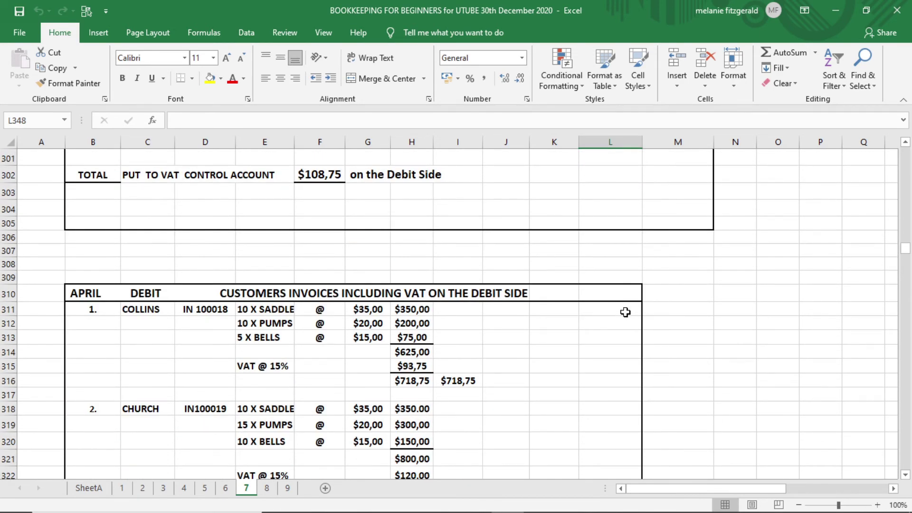
scroll(588, 319, "down", 3)
scroll(588, 320, "up", 2)
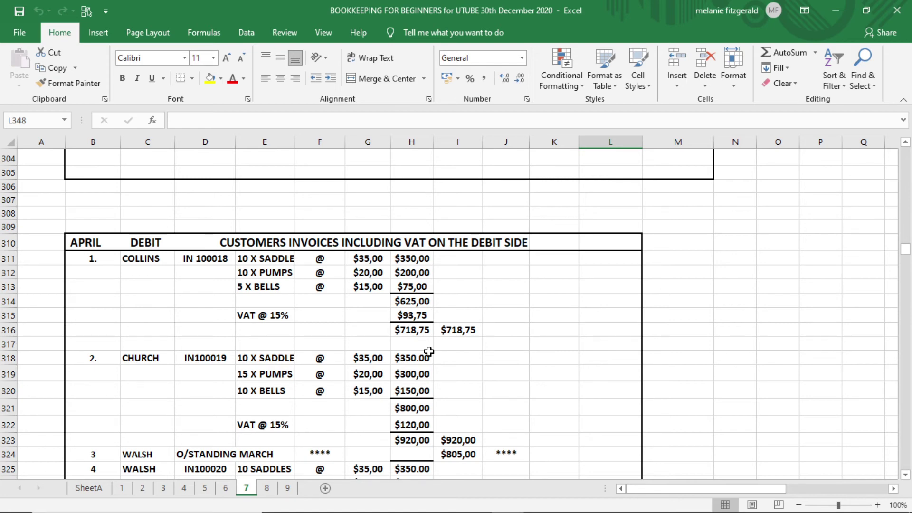
scroll(429, 345, "down", 7)
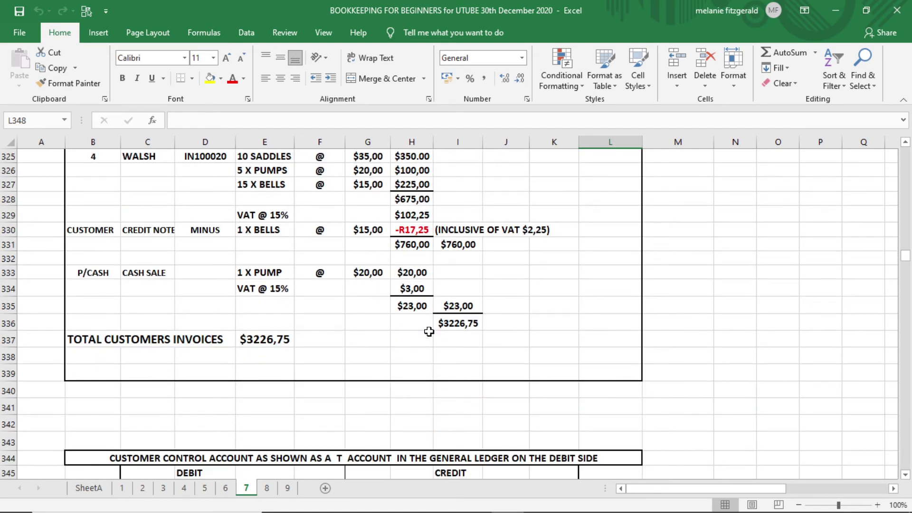
scroll(428, 332, "down", 2)
scroll(429, 332, "up", 4)
Compare the customer control T account's debit entries with the April Customers Control Accounts table and the note on debit and credit postings.
scroll(428, 331, "down", 4)
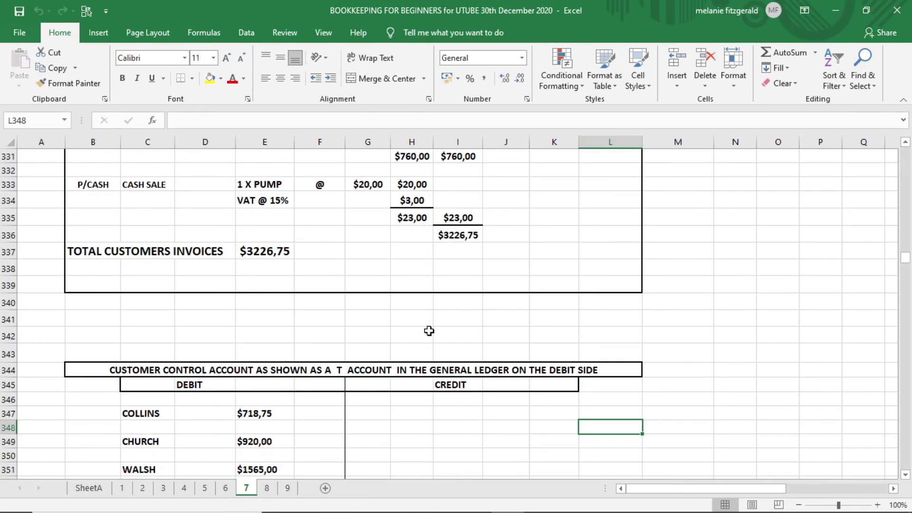
scroll(347, 322, "down", 2)
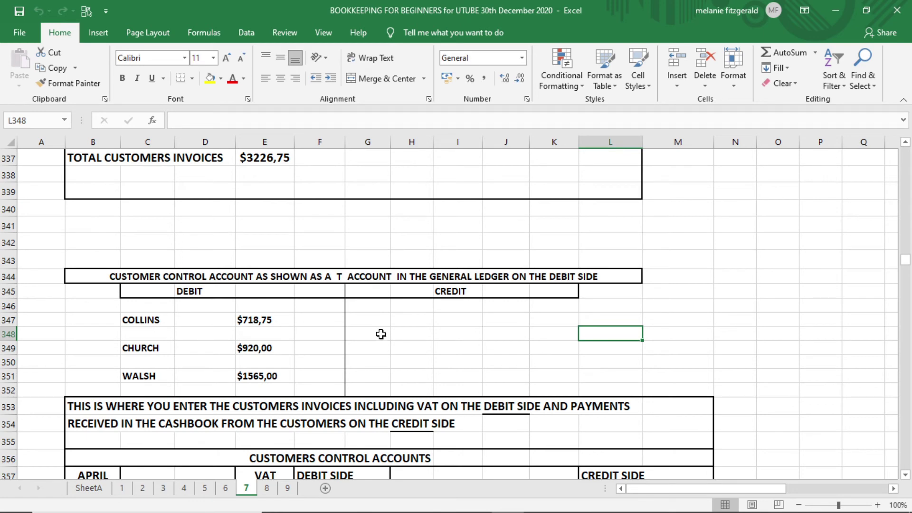
scroll(350, 383, "down", 2)
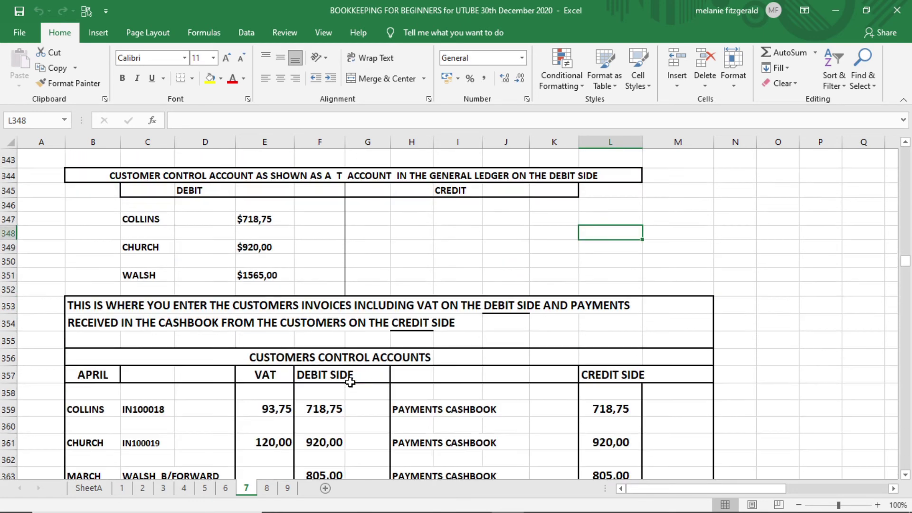
scroll(352, 358, "up", 1)
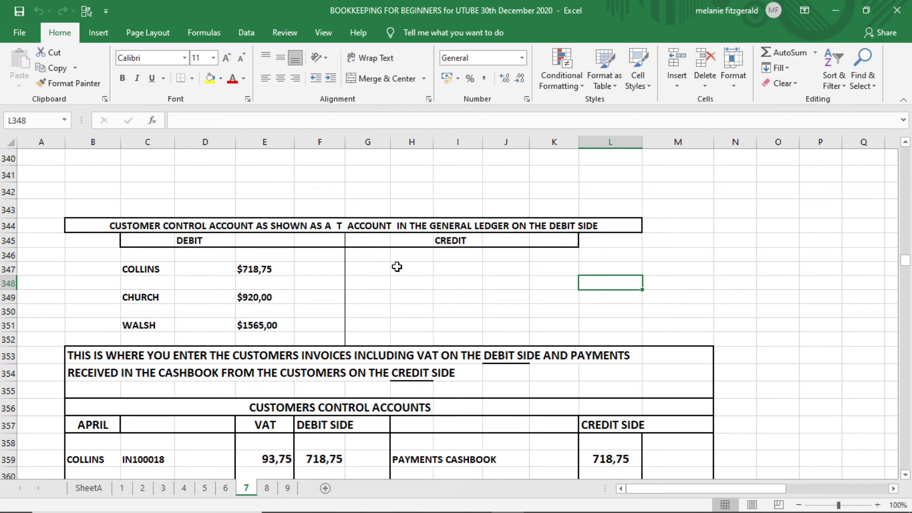
scroll(397, 266, "down", 4)
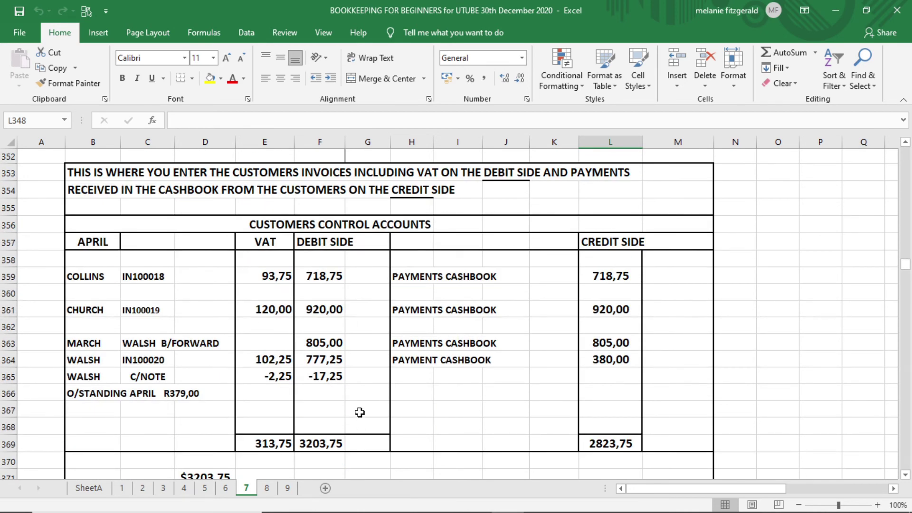
scroll(359, 412, "up", 4)
scroll(356, 316, "down", 3)
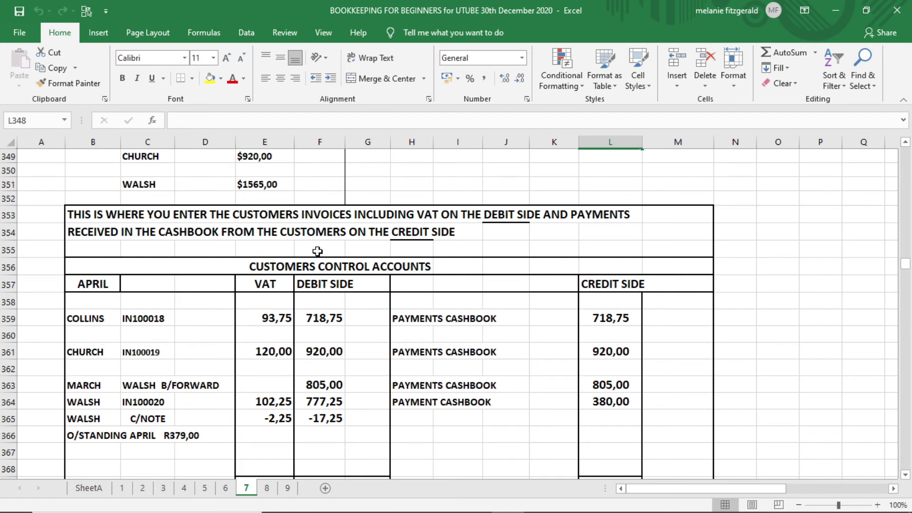
Examine the Customers Control Accounts' VAT, debit and credit columns, net total and the trial balance and VAT control account posting notes.
scroll(437, 255, "down", 1)
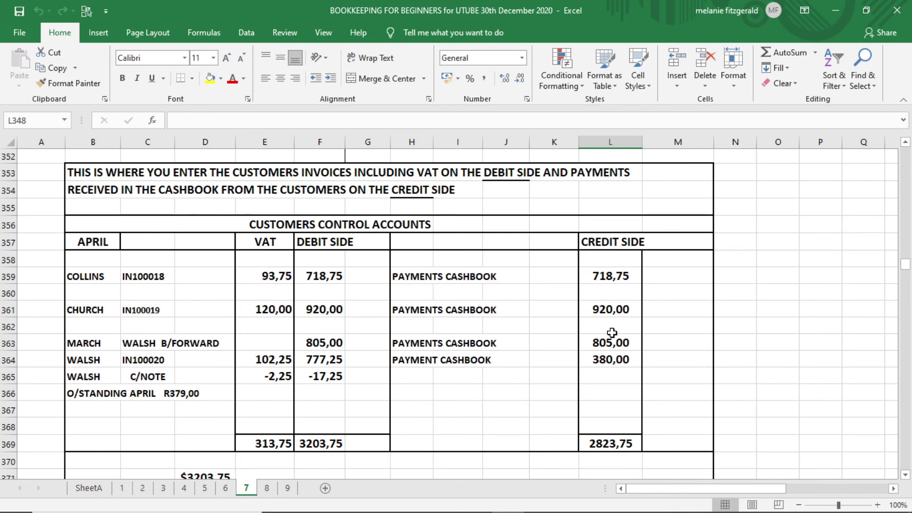
scroll(519, 353, "down", 1)
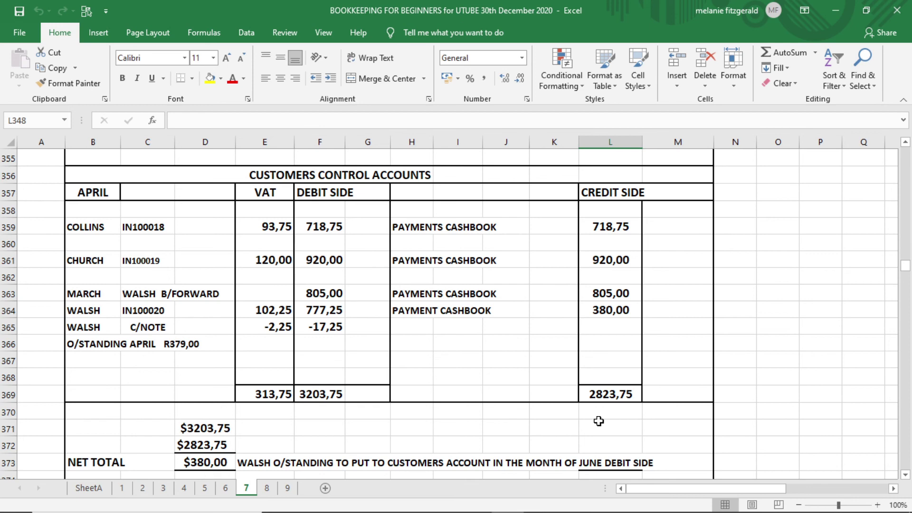
scroll(598, 421, "down", 2)
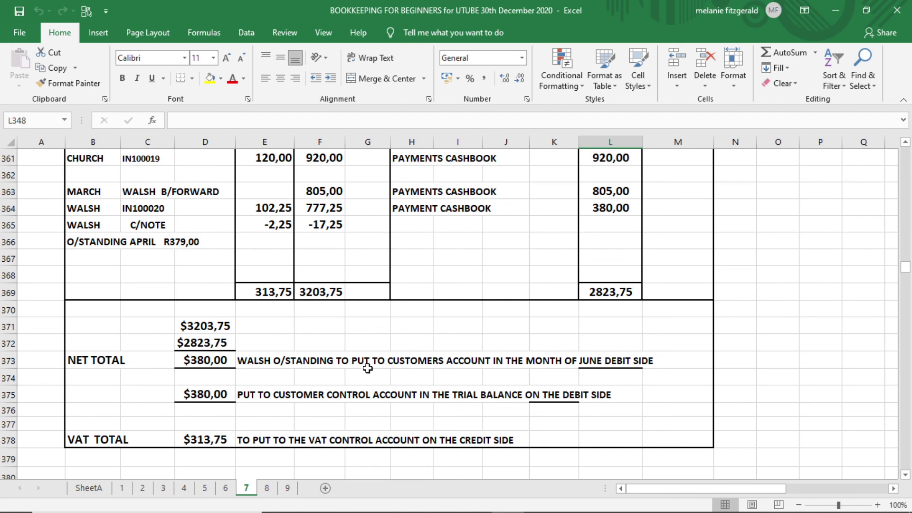
scroll(367, 368, "down", 3)
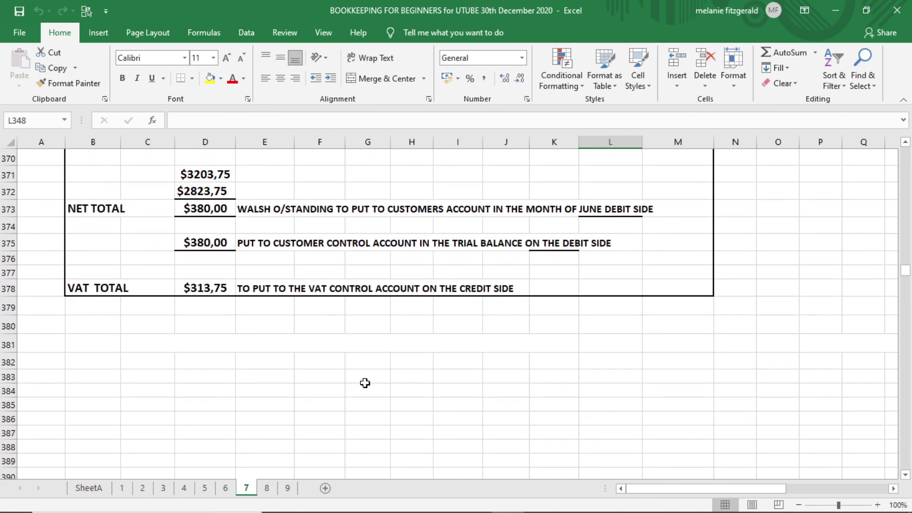
Go back to the April suppliers invoices near the start of the lesson sheet.
scroll(366, 379, "up", 19)
scroll(365, 384, "up", 20)
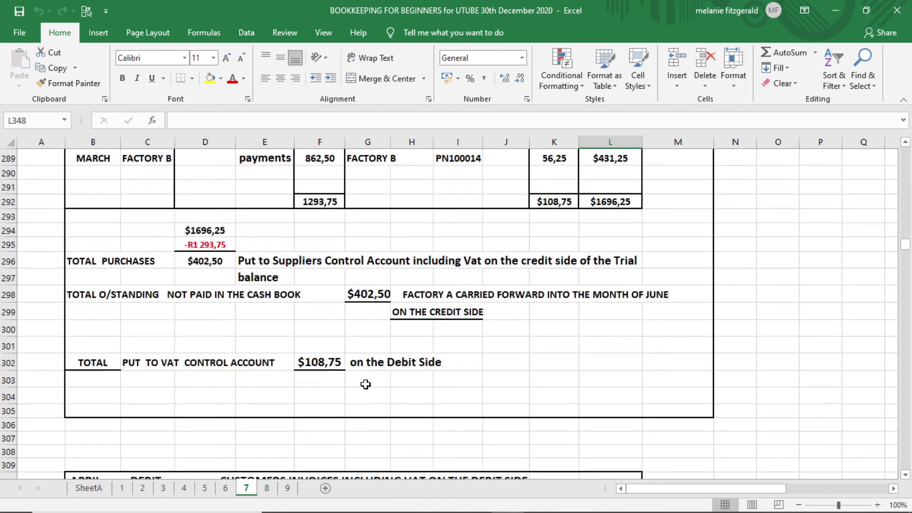
scroll(367, 383, "up", 20)
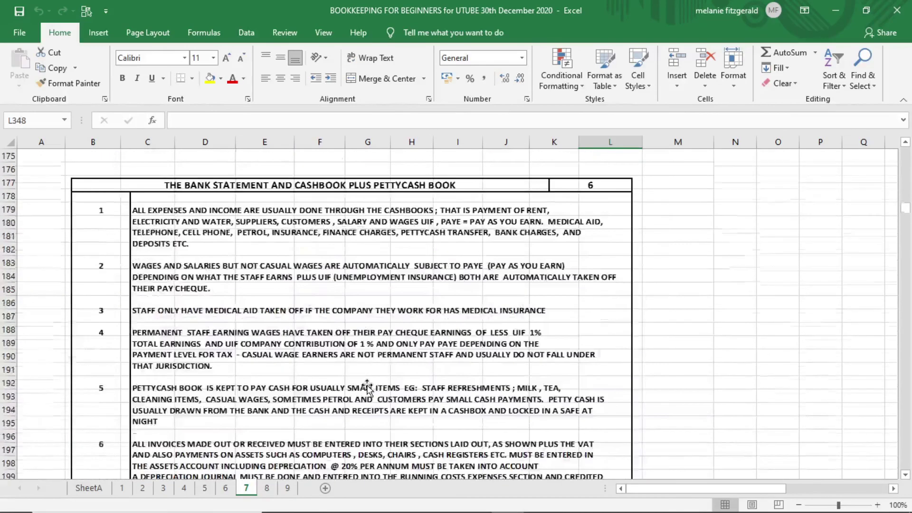
scroll(368, 384, "up", 20)
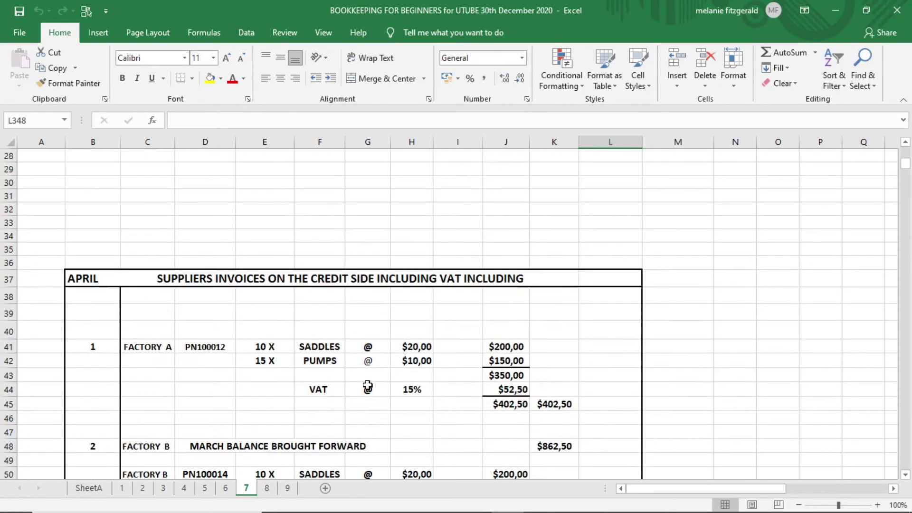